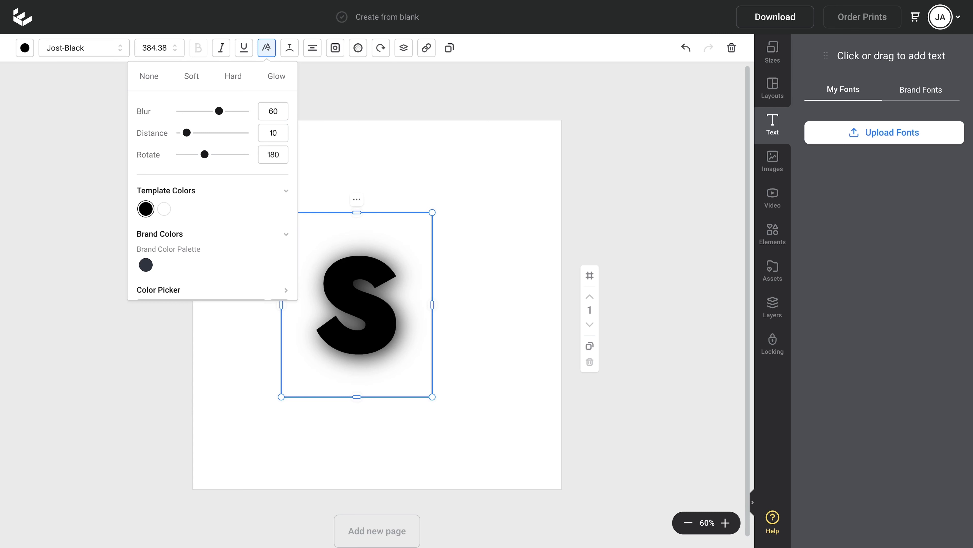
Set the letter S's shadow rotation to 180 and change the letter's colour to white
key("Return")
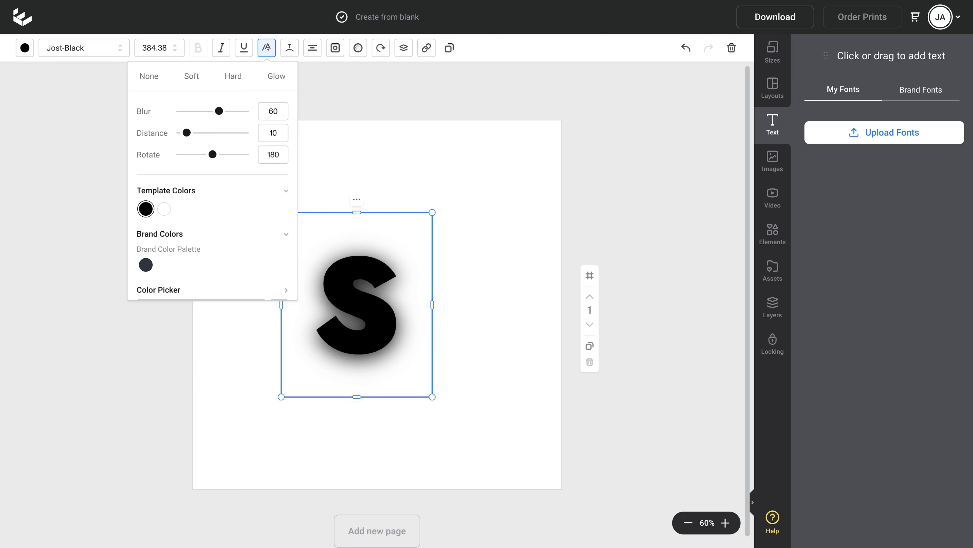
left_click(362, 184)
left_click(26, 49)
left_click(53, 178)
left_click(329, 129)
left_click(31, 49)
left_click(51, 95)
left_click(261, 150)
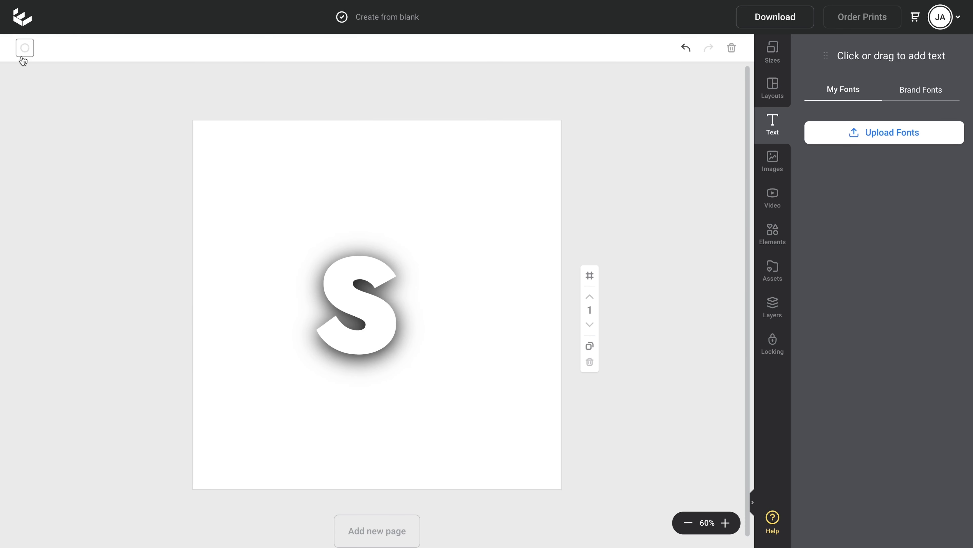
Change the page background colour to black
left_click(23, 53)
left_click(50, 225)
left_click_drag(50, 231, 42, 291)
left_click(279, 162)
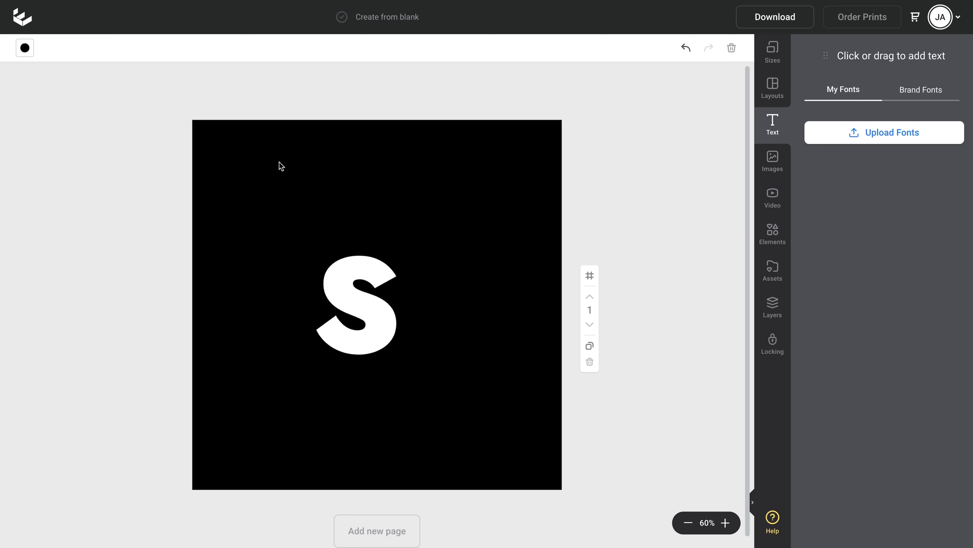
Duplicate the S, change the copy to H, and arrange both letters on the page so the H overlaps the S
left_click(358, 277)
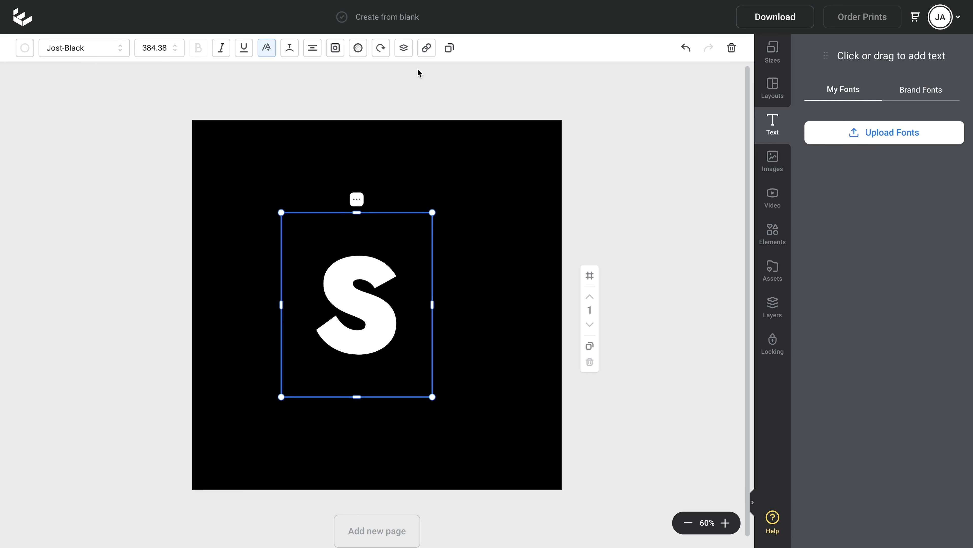
left_click(450, 48)
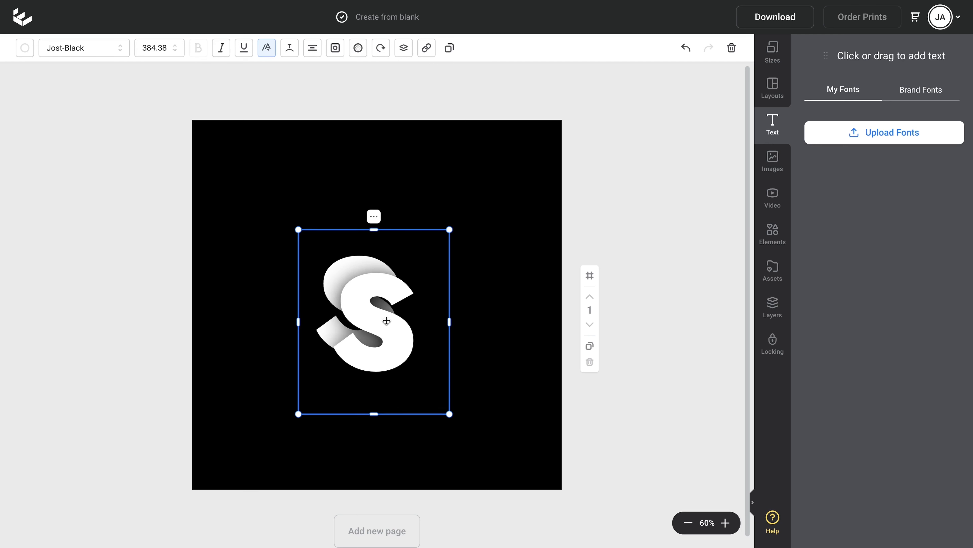
double_click(400, 308)
type("H")
key("Escape")
left_click_drag(426, 271, 324, 288)
left_click(328, 292, "shift")
left_click(426, 189)
Duplicate the H and change the copy to the letter A, overlapping the H
left_click(364, 278)
left_click(448, 49)
double_click(434, 289)
type("A")
key("Escape")
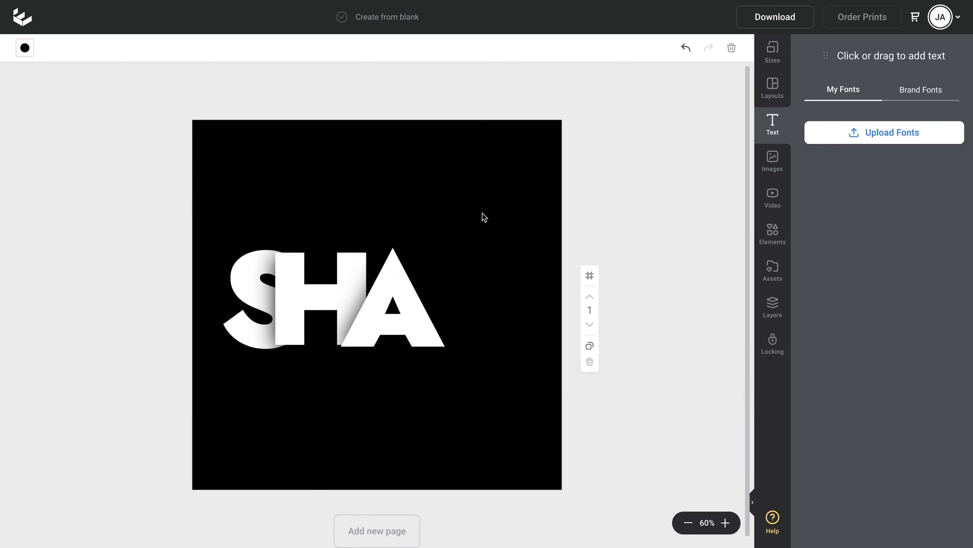
Duplicate the A, place the copy beside it with a slight overlap, and change it to D
left_click(449, 49)
left_click_drag(432, 318, 513, 326)
double_click(466, 309)
type("D")
key("Escape")
Duplicate the D and change the copy to the letter E, overlapping the D
left_click(449, 49)
double_click(505, 322)
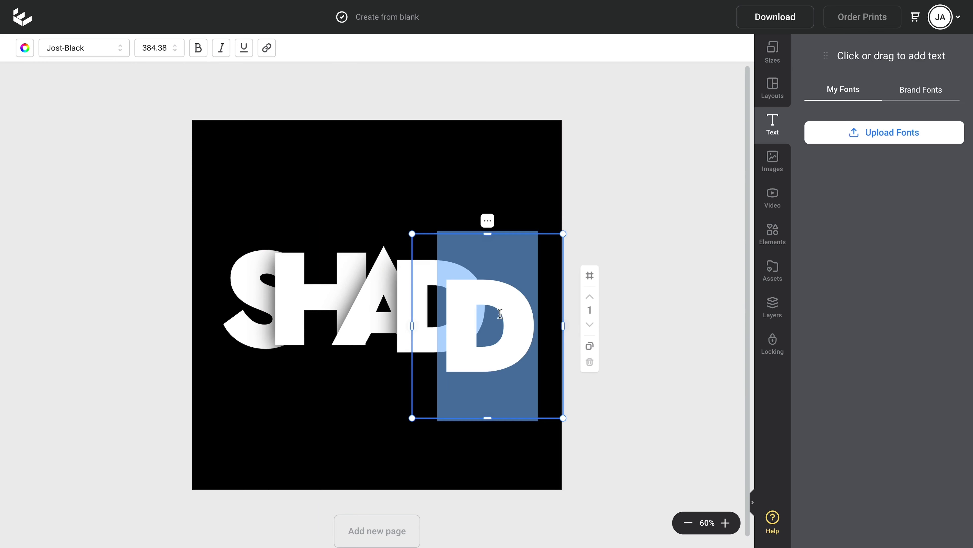
type("E")
left_click(525, 184)
Select all five SHADE letters and align them by their middles
left_click_drag(238, 164, 495, 380)
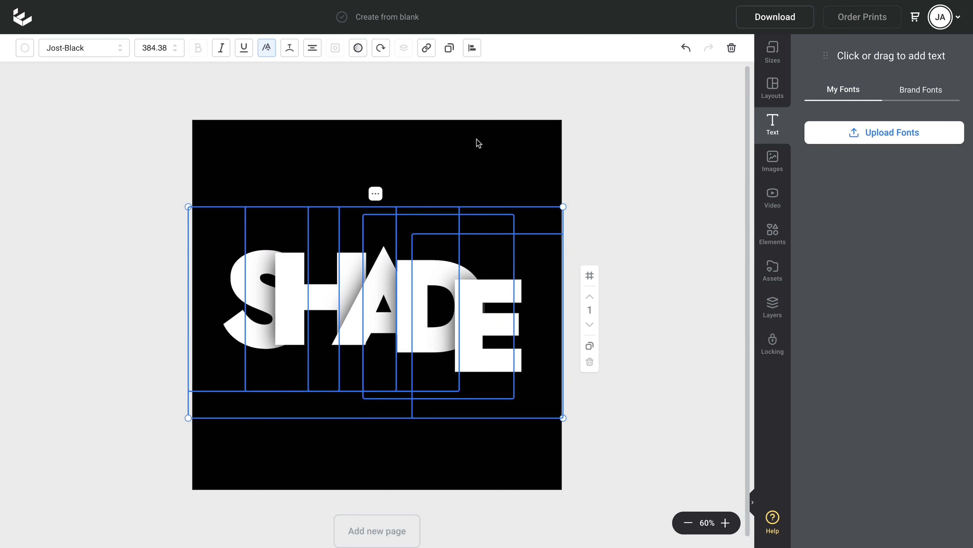
left_click(475, 50)
left_click(473, 105)
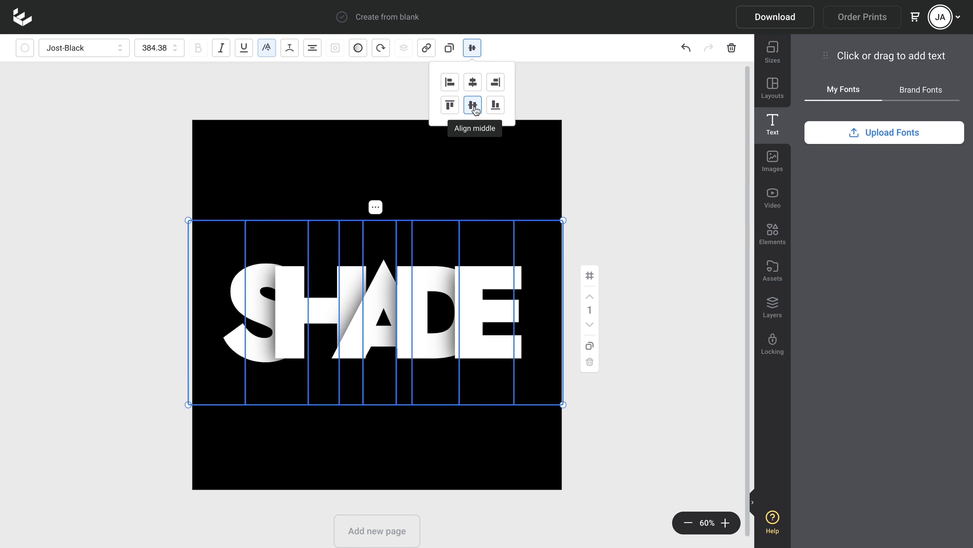
Scale the SHADE letters down together to font size 342.35 and centre them horizontally on the page
left_click_drag(562, 224, 521, 244)
left_click_drag(475, 296, 492, 271)
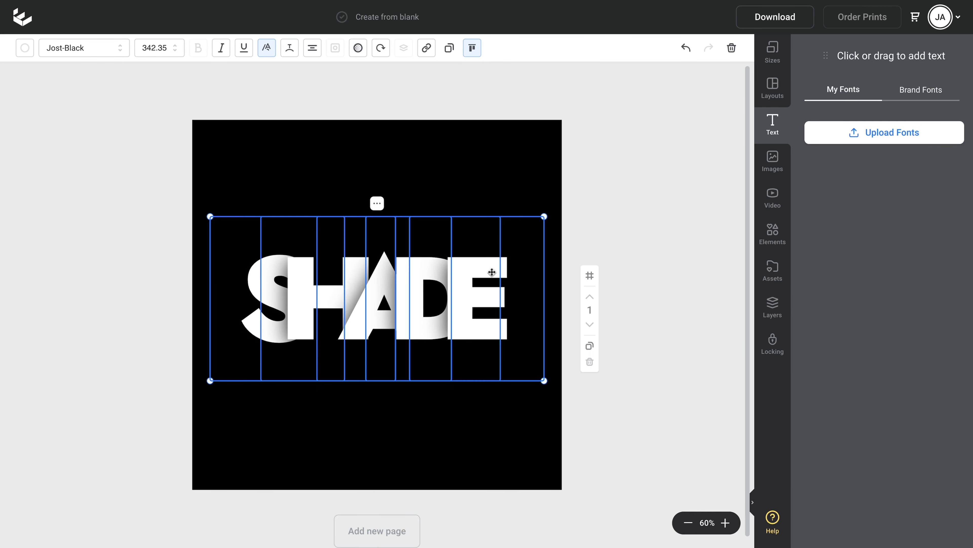
left_click(491, 189)
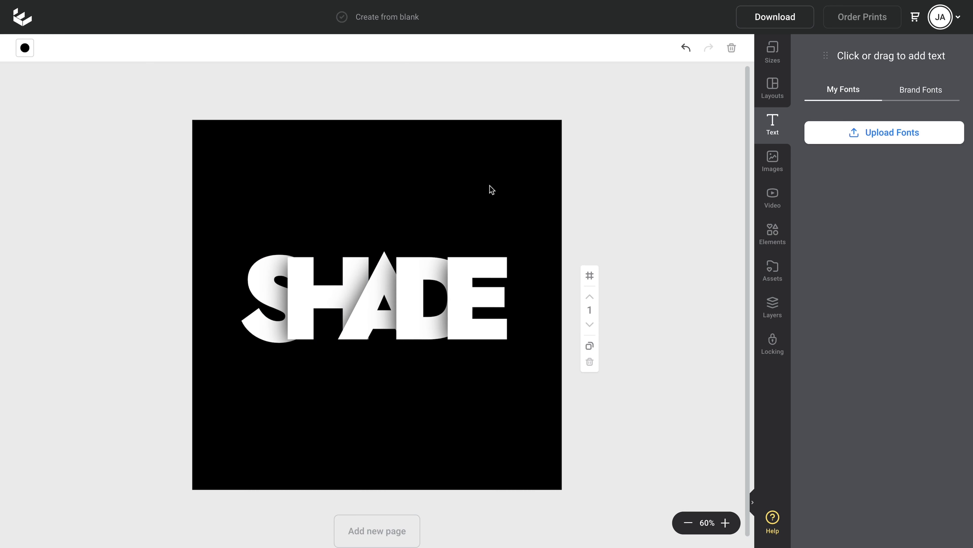
Duplicate the page and change the font of all SHADE letters on the copy to Abril Fatface
left_click(595, 349)
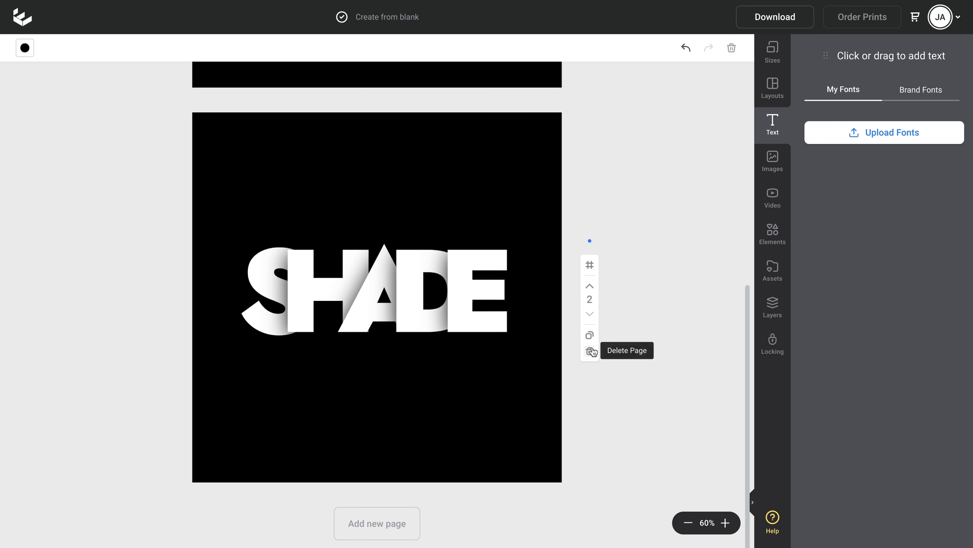
left_click_drag(228, 176, 550, 374)
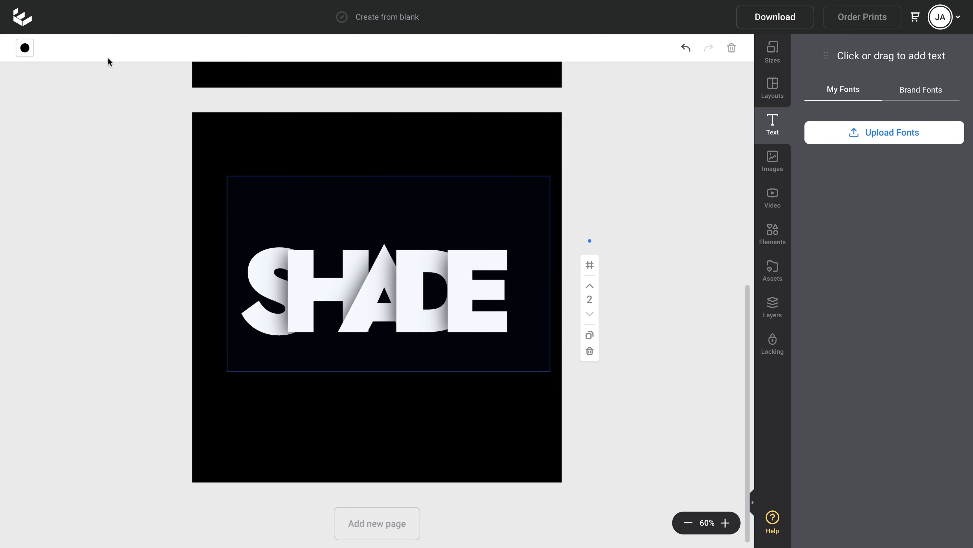
left_click(73, 47)
type("ABRIL")
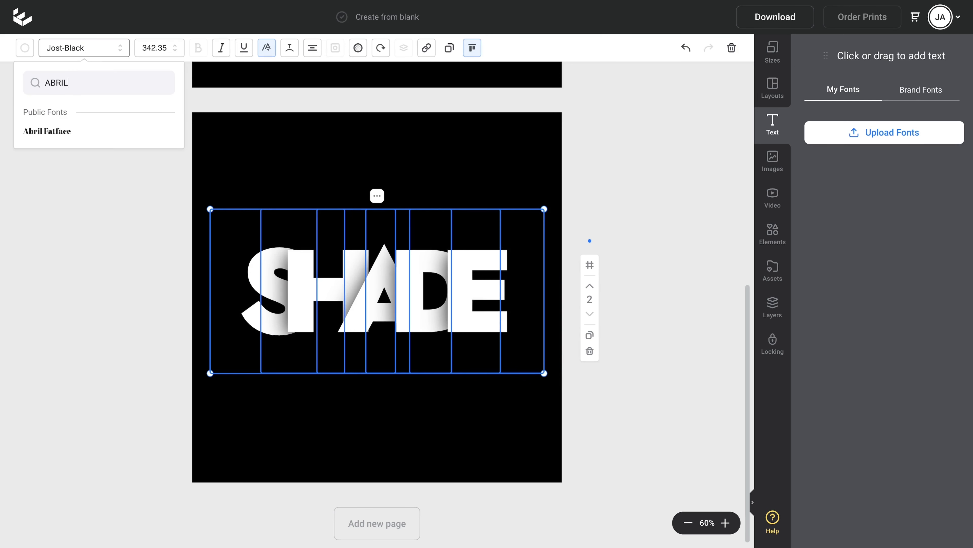
left_click(53, 134)
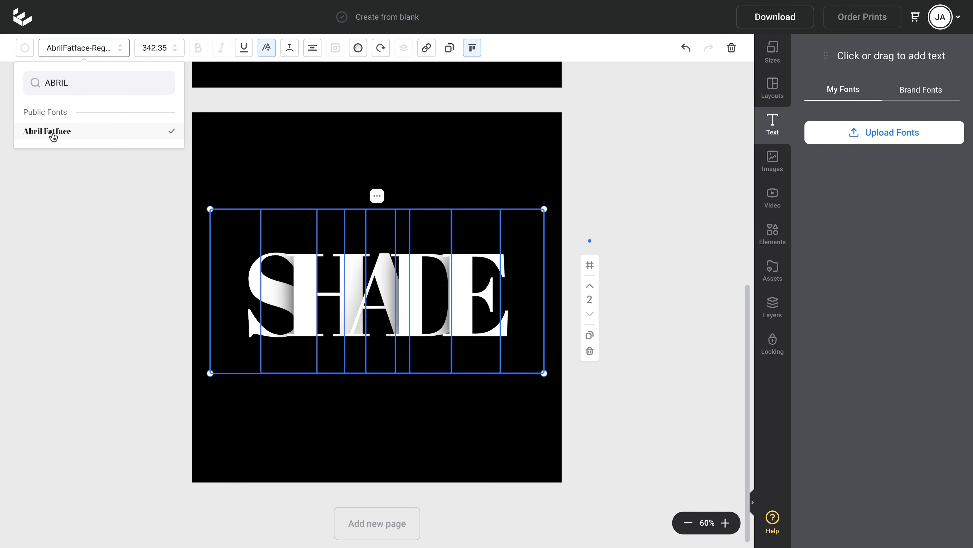
left_click(422, 163)
left_click_drag(487, 268, 496, 268)
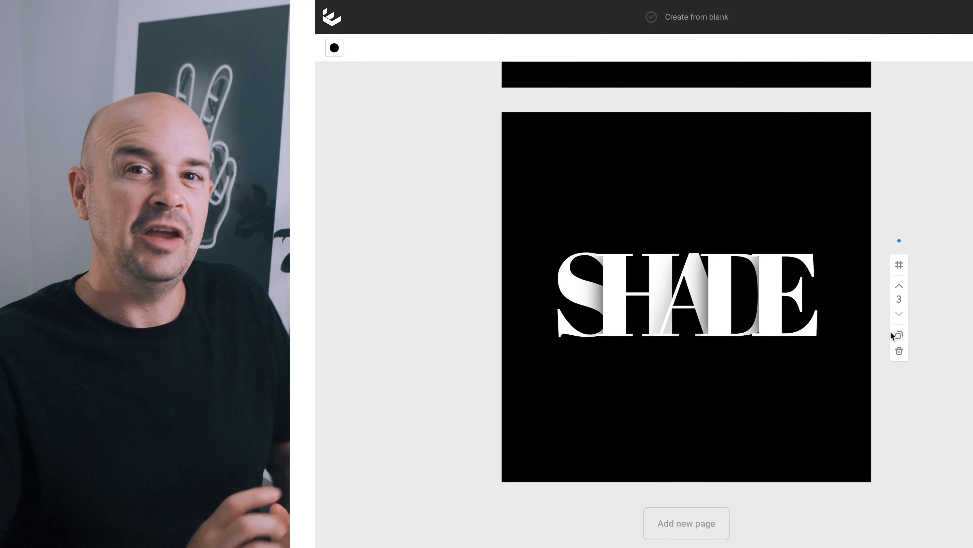
Change the third page's background colour to yellow-green
left_click(356, 48)
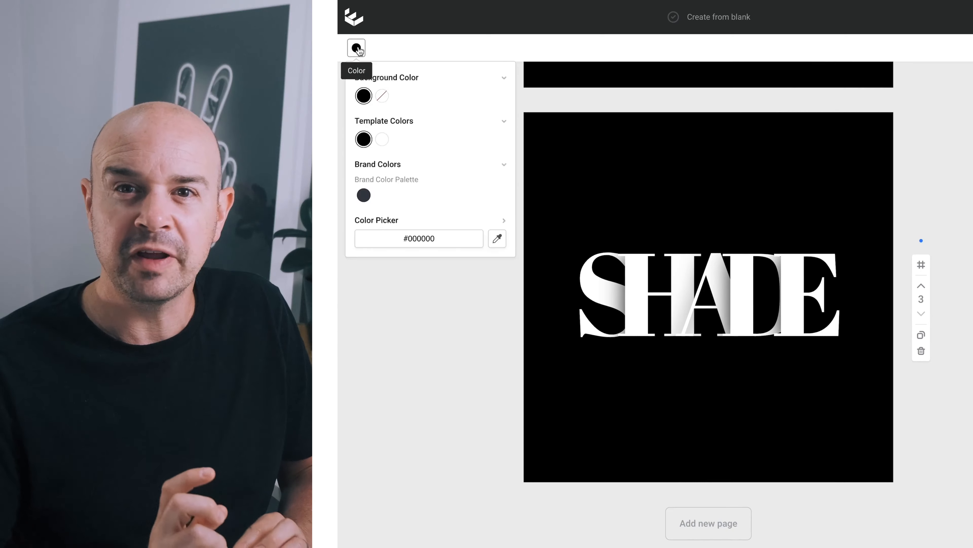
scroll(429, 192, "down", 3)
left_click(484, 187)
Change the shadow colour of all SHADE letters on the third page
left_click_drag(570, 167, 858, 368)
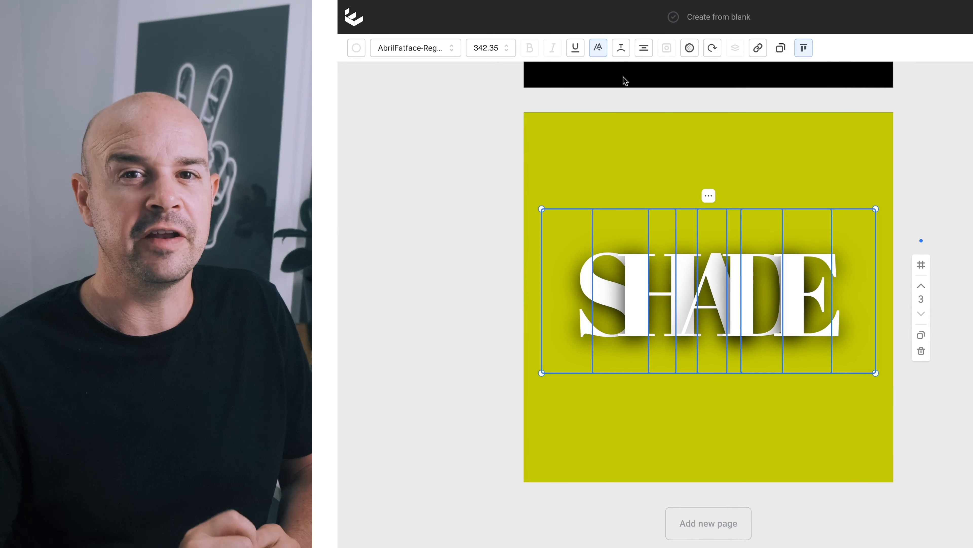
left_click(599, 48)
scroll(537, 184, "down", 3)
left_click(497, 209)
left_click(825, 155)
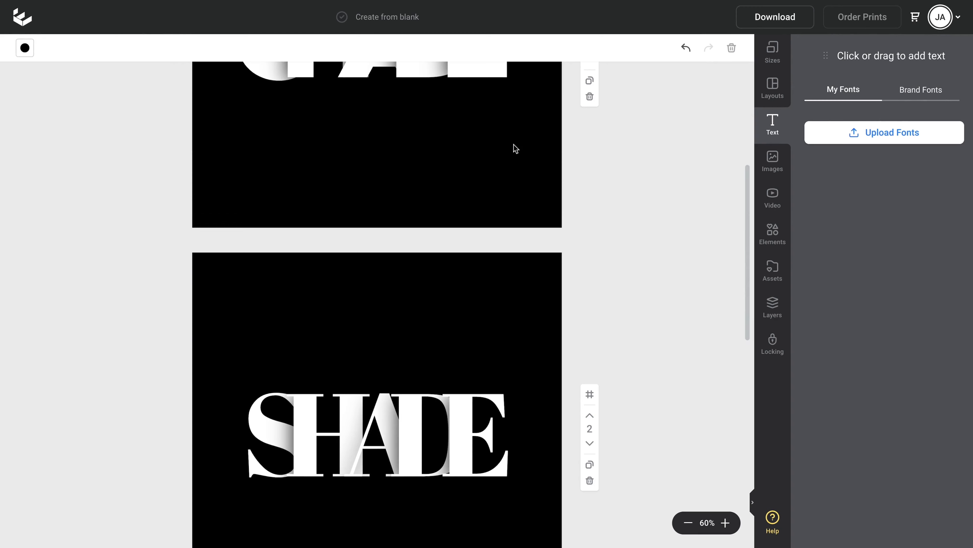
scroll(515, 149, "up", 5)
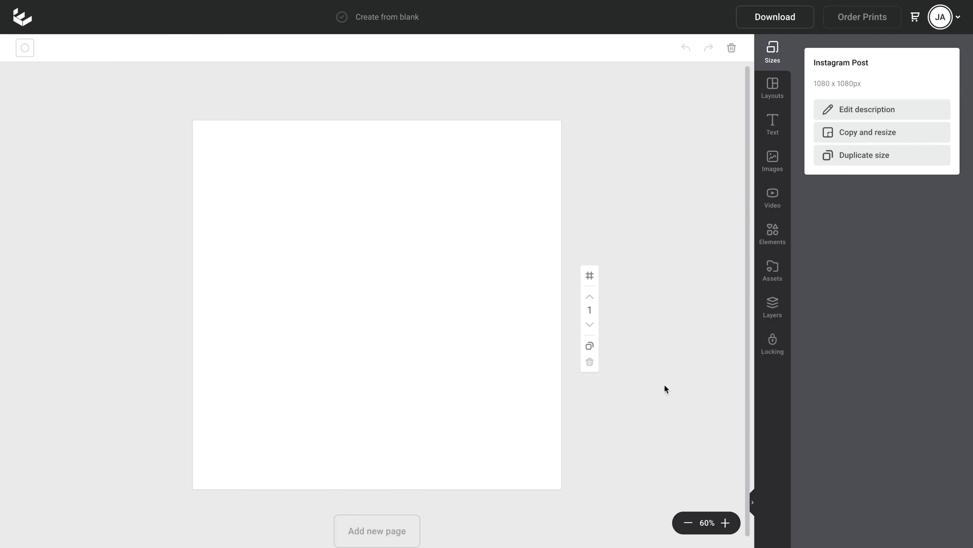
Add the text "Smoky" to the blank page, enlarge it to font size 216.24, and place it near the page's centre
left_click(773, 123)
left_click(878, 58)
type("Smoky")
left_click_drag(412, 297, 585, 172)
left_click_drag(343, 262, 187, 201)
left_click_drag(585, 270, 419, 262)
left_click_drag(339, 270, 402, 305)
left_click_drag(484, 265, 509, 191)
left_click_drag(466, 297, 441, 296)
Set the Smoky text's font to Oswald
left_click(95, 53)
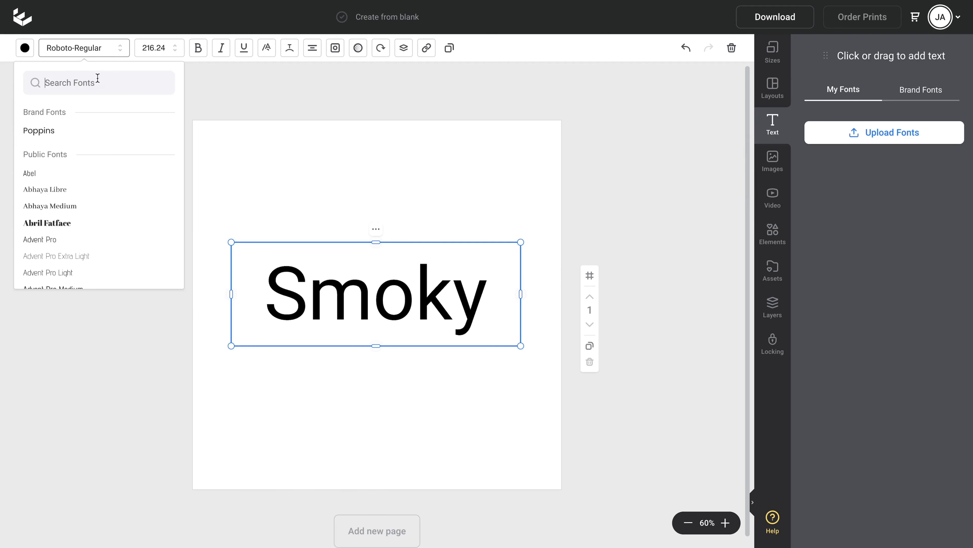
type("oswal")
left_click(96, 131)
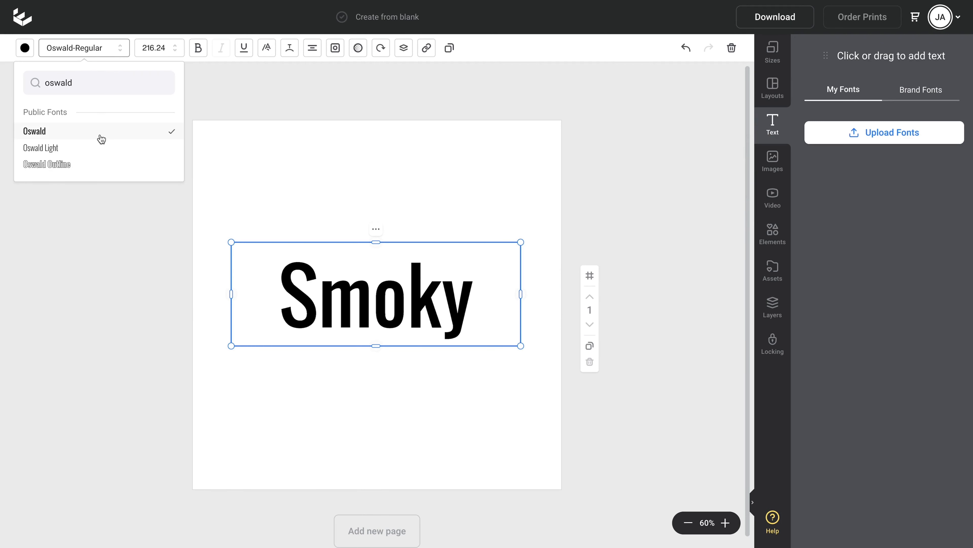
left_click(368, 163)
left_click(368, 163)
Make the whole word Smoky bold and italic
left_click(384, 306)
double_click(384, 306)
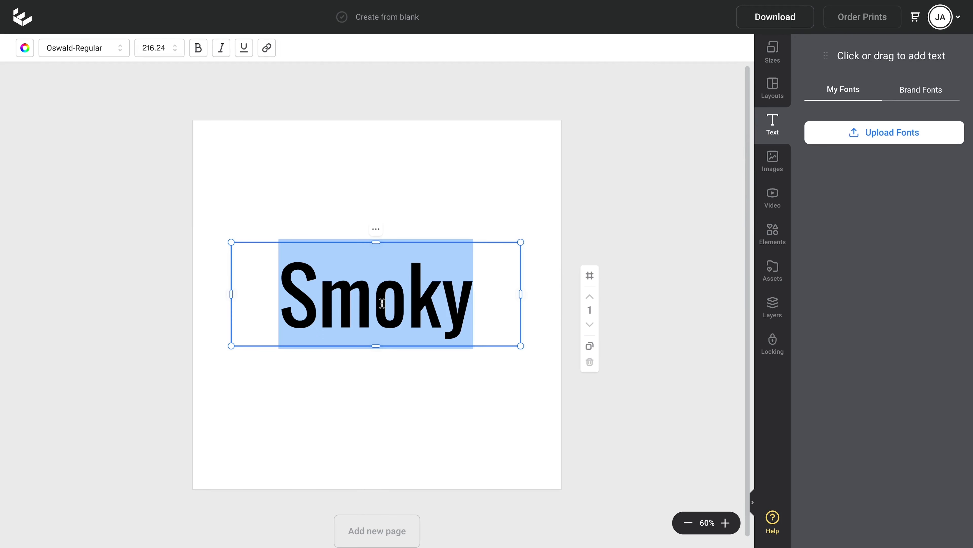
left_click(202, 54)
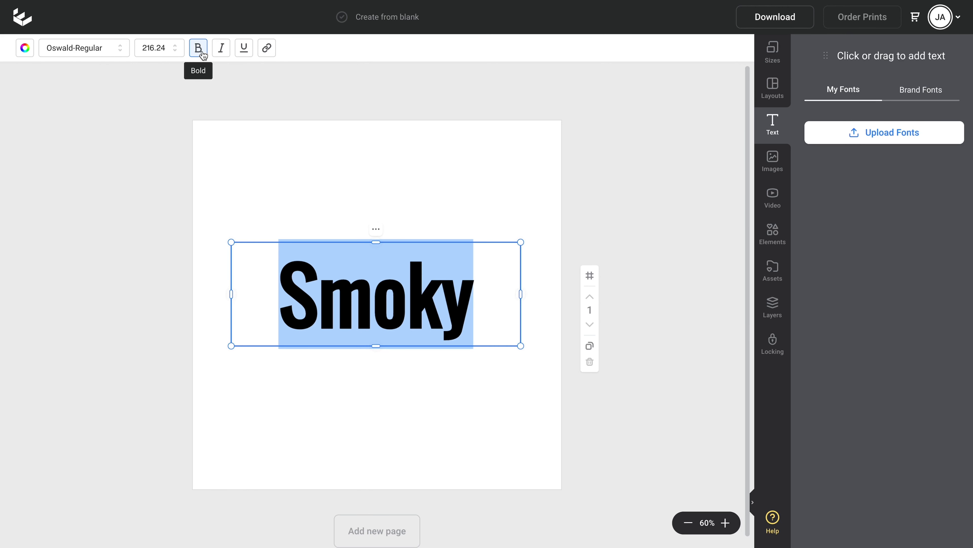
left_click(223, 49)
key("Escape")
Rotate the Smoky text to 350 degrees
left_click(417, 290)
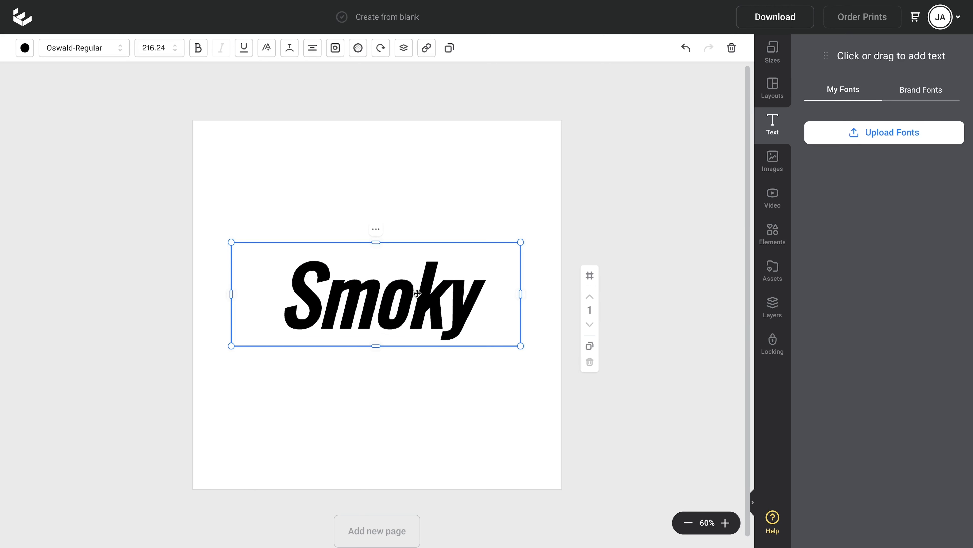
left_click(381, 49)
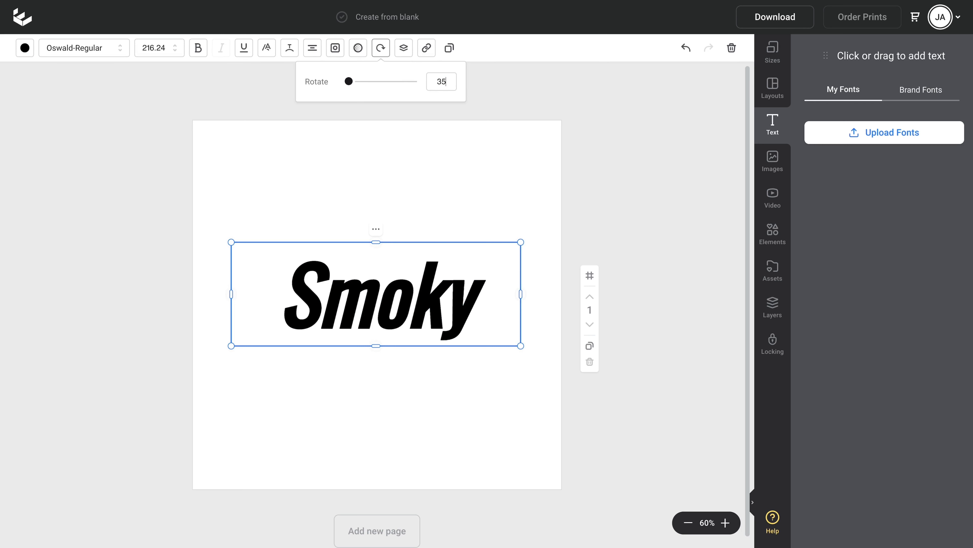
key("Return")
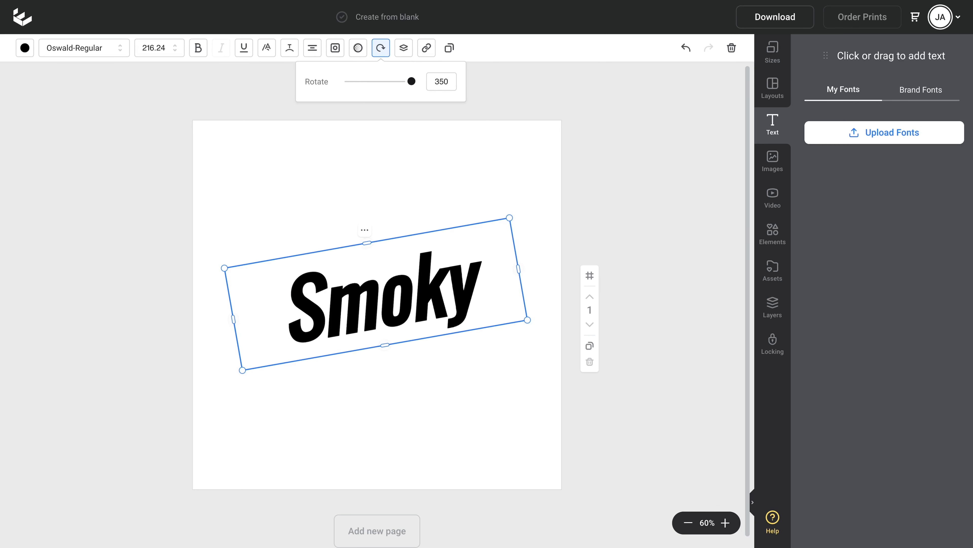
left_click(442, 176)
Left-align the Smoky text and set its letter spacing to -75
left_click(418, 251)
left_click(321, 54)
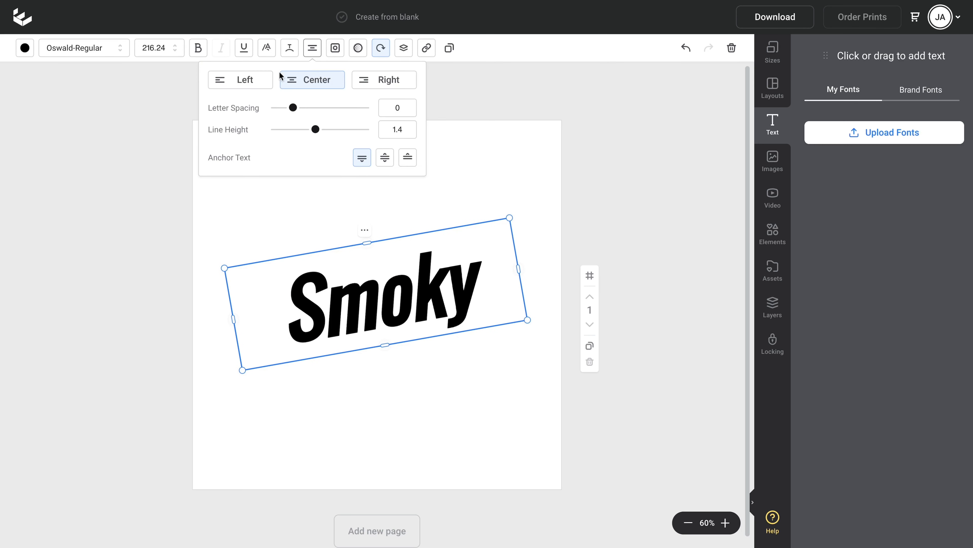
left_click(265, 83)
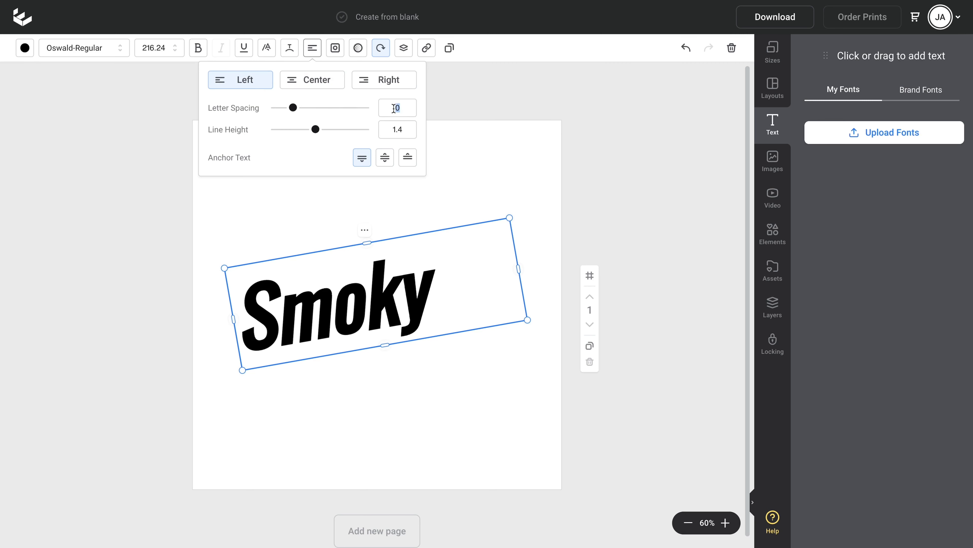
key("Return")
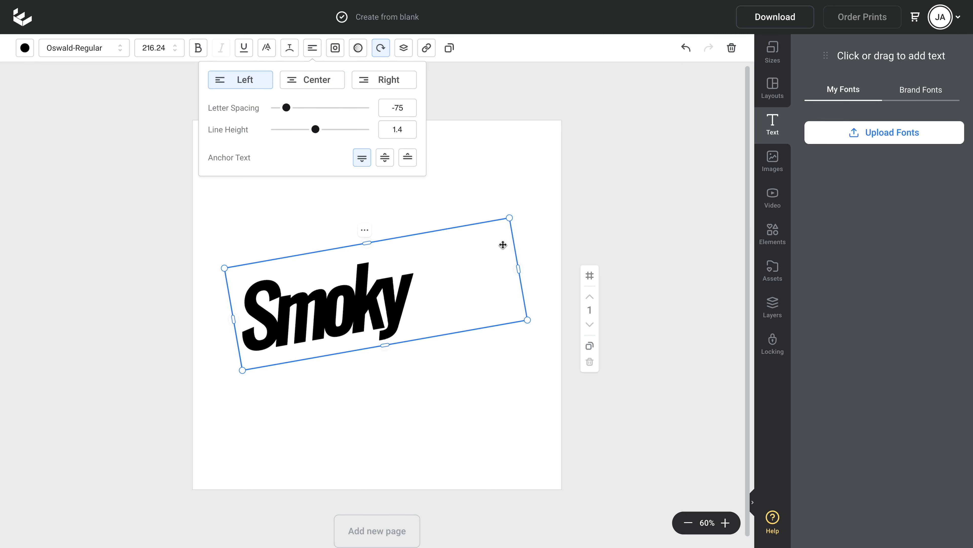
Narrow the Smoky text box to fit the word, enlarge it to font size 304.33, and centre it on the page
left_click_drag(520, 268, 433, 279)
left_click_drag(421, 234, 501, 190)
left_click_drag(454, 263, 471, 278)
left_click(518, 170)
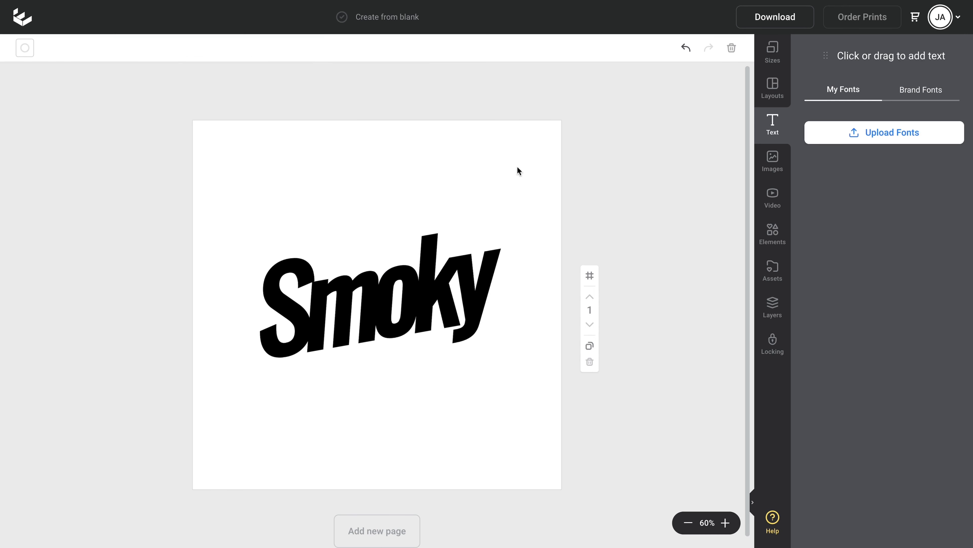
Set the page background to black and the Smoky text colour to white (FFFFFF)
left_click(25, 47)
left_click(31, 138)
left_click(346, 271)
left_click(25, 48)
left_click(48, 175)
left_click(43, 166)
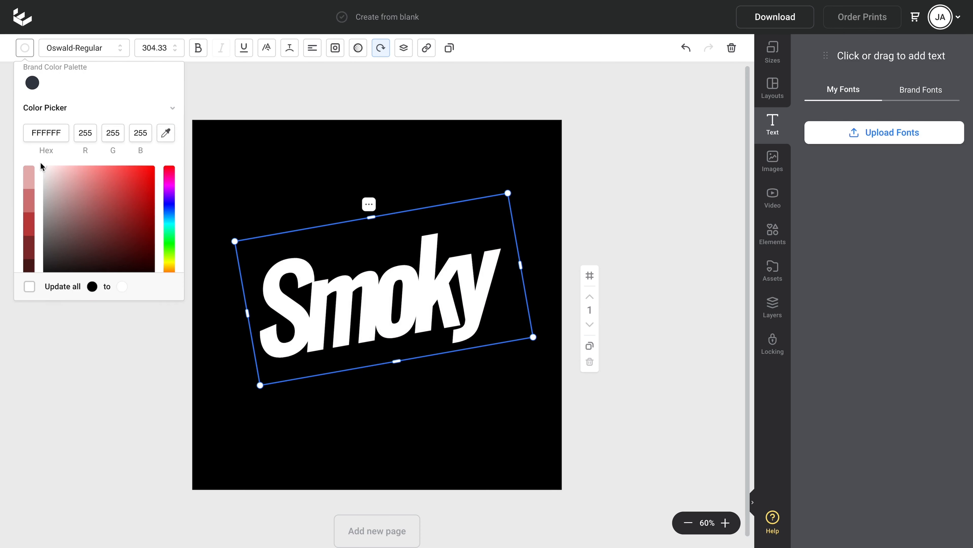
left_click(330, 183)
Mask the Smoky text with the first green smoke picture found by searching the stock images for "smoke"
left_click(359, 277)
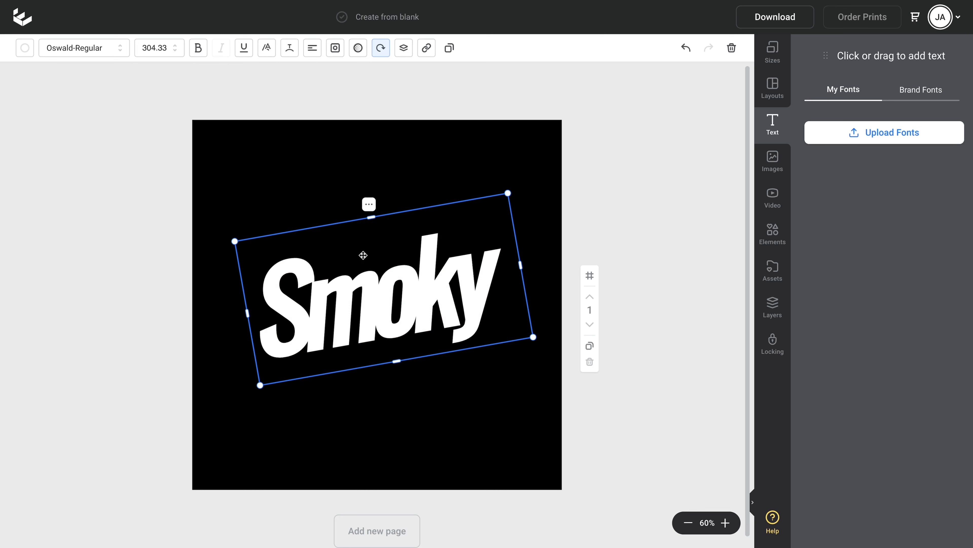
left_click(335, 48)
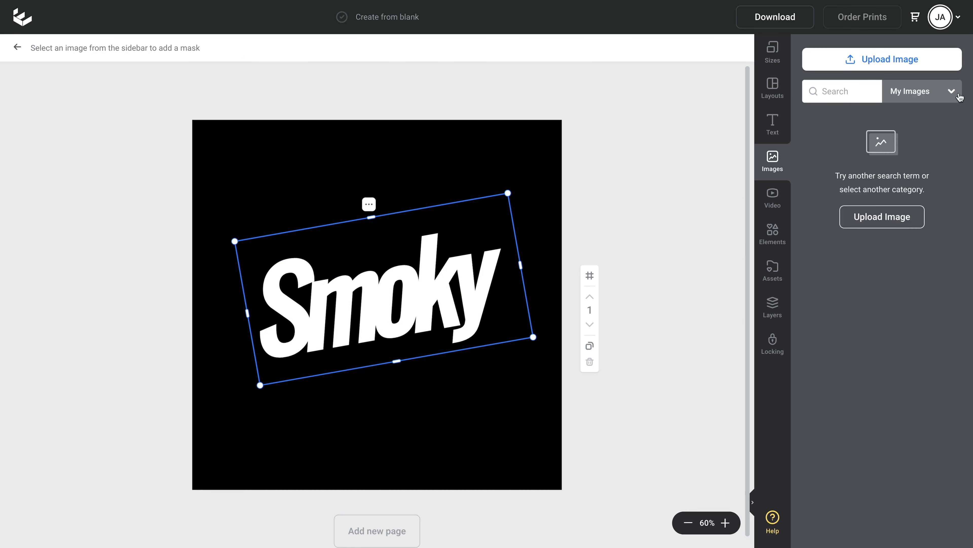
left_click(947, 95)
left_click(940, 118)
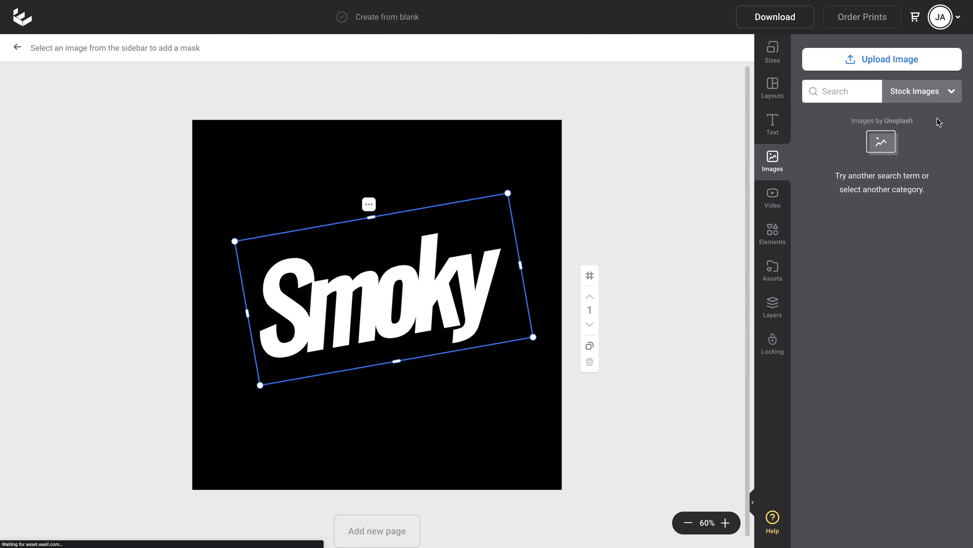
left_click(856, 91)
type("smoke")
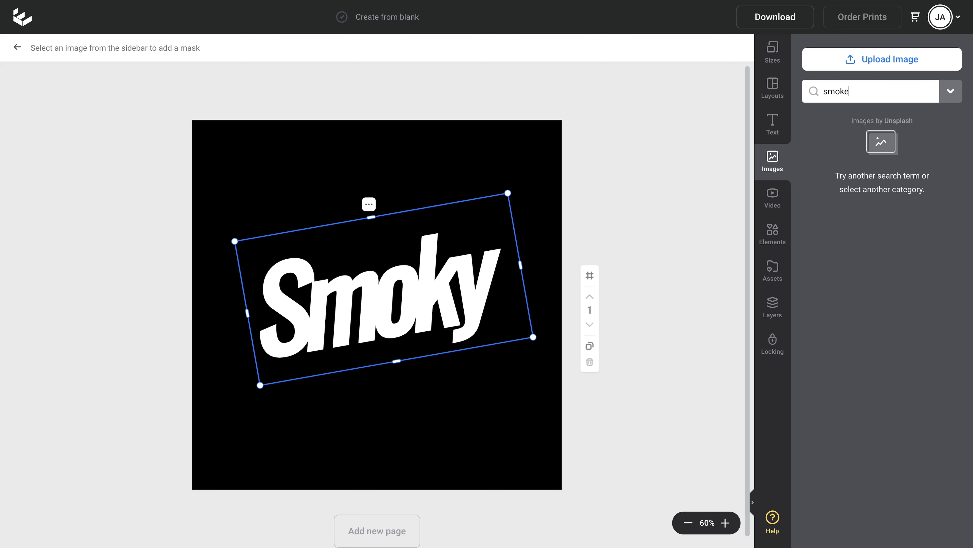
key("Return")
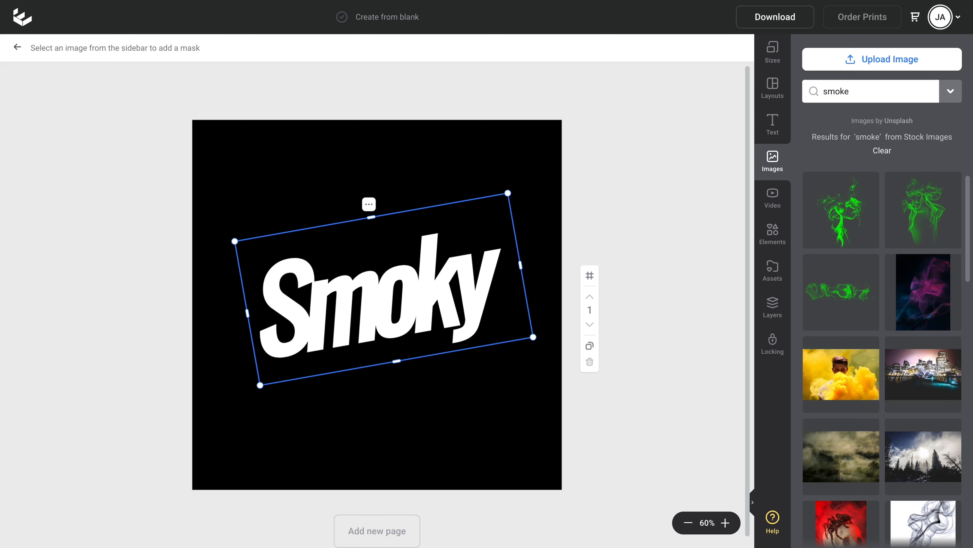
left_click(846, 209)
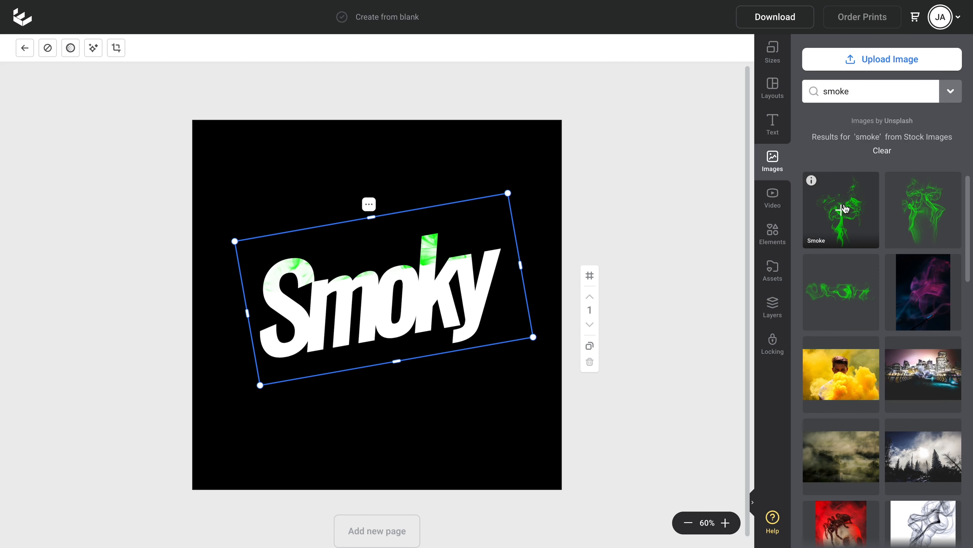
Set the brightness of the text's smoke mask to -100 and its opacity to 40
left_click(96, 49)
left_click_drag(118, 165, 73, 168)
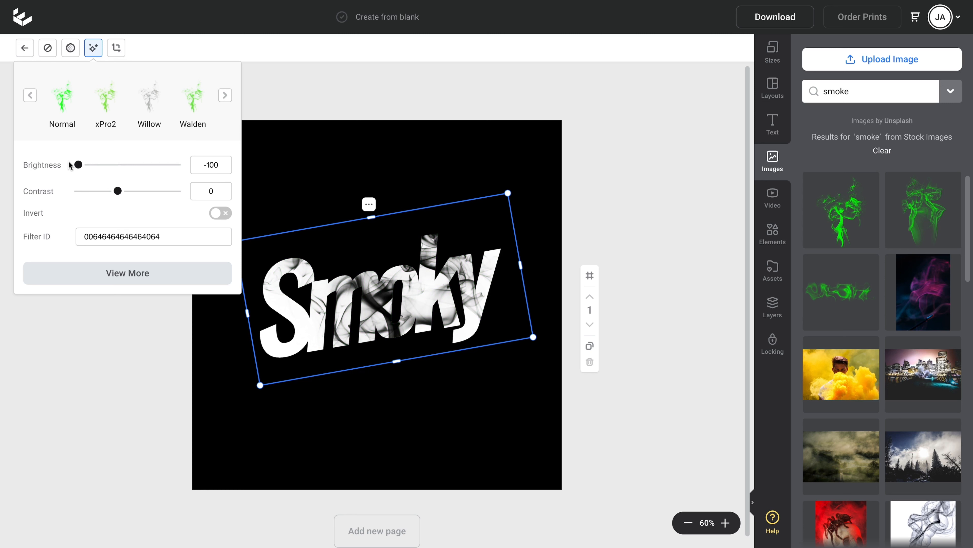
left_click(70, 47)
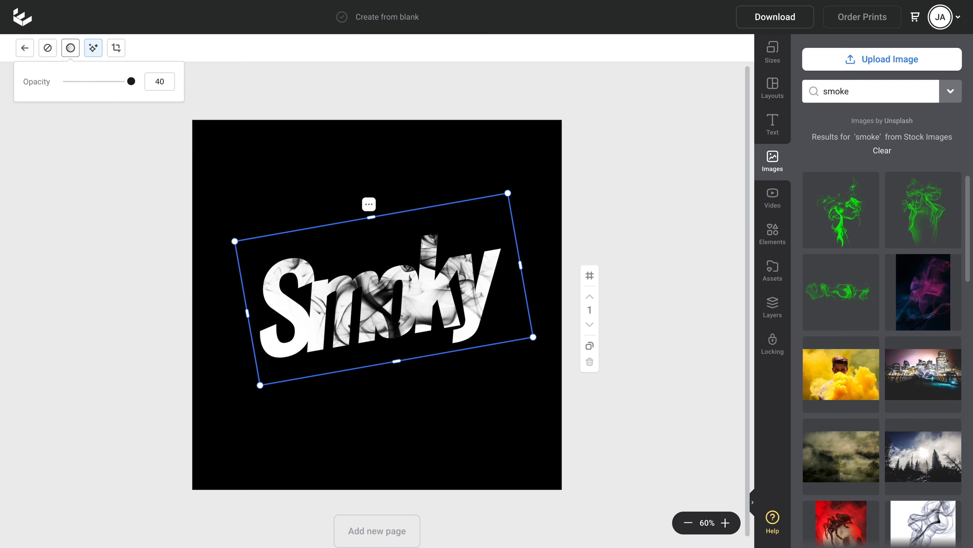
key("Return")
left_click(247, 167)
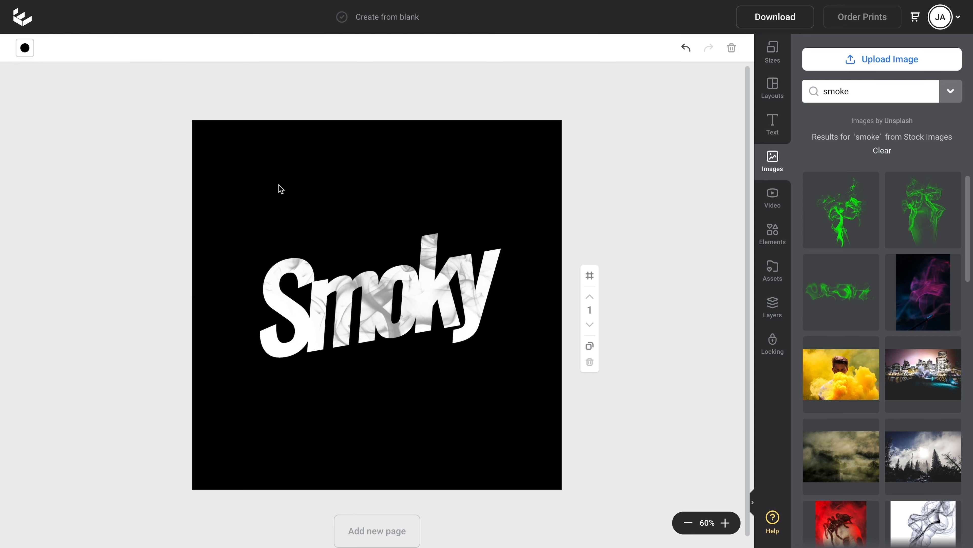
Add two green smoke stock images to the page, placing one over the word's start and the other over its end
left_click(853, 190)
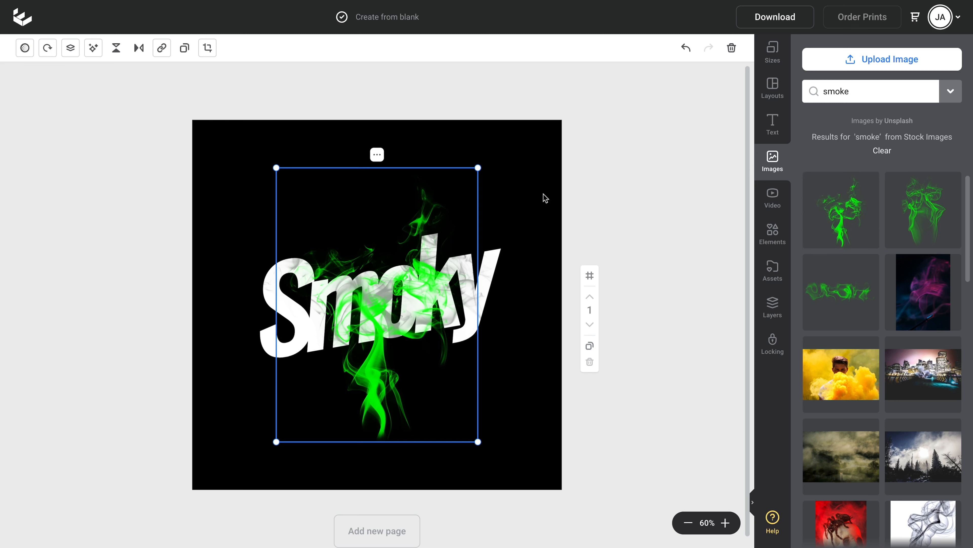
left_click(527, 207)
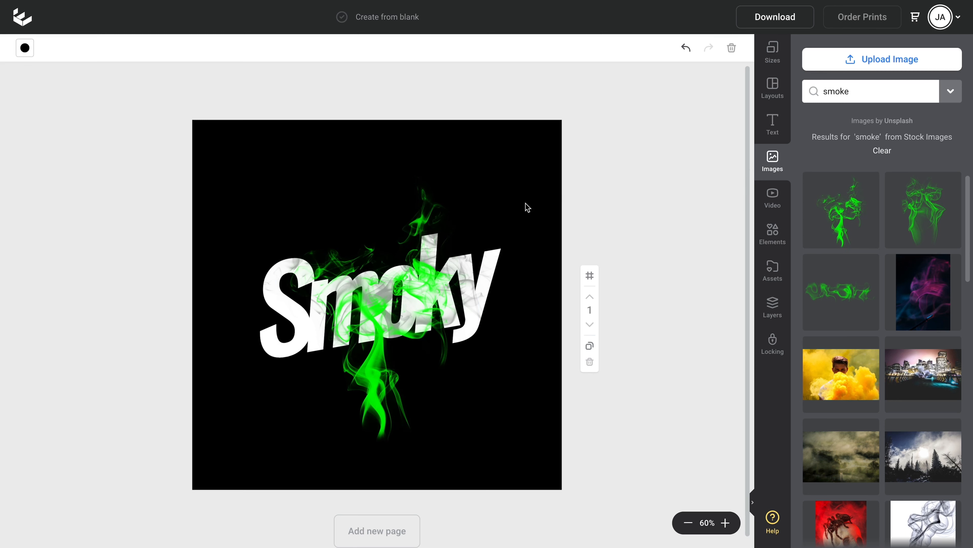
left_click(932, 202)
left_click_drag(373, 255, 456, 217)
left_click_drag(356, 378, 283, 339)
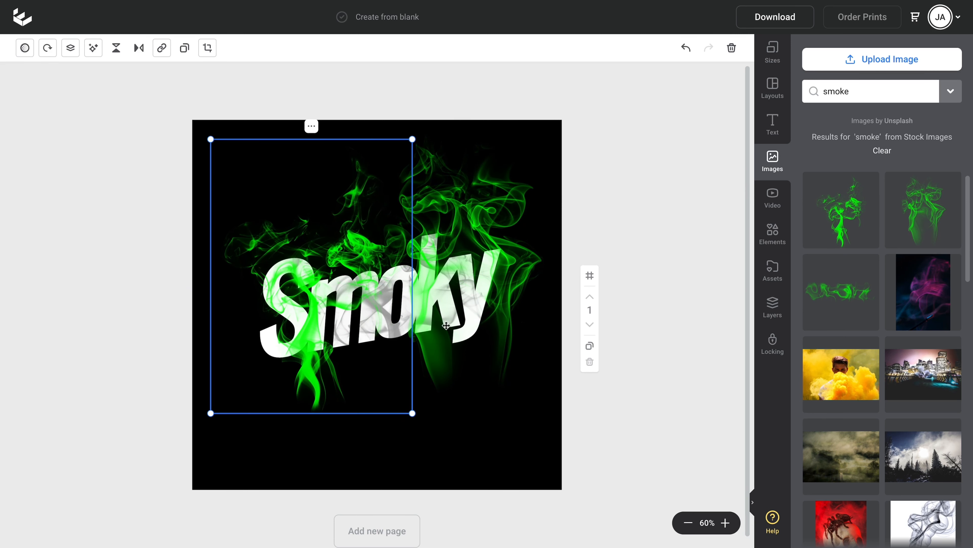
Send the smoke image over the end of the word to the back, behind the Smoky text
left_click(505, 260)
right_click(494, 240)
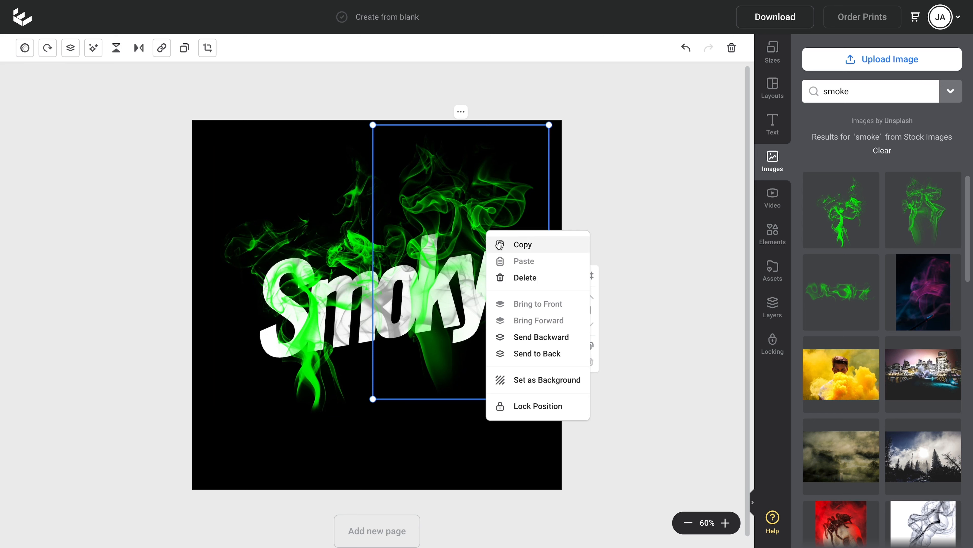
left_click(529, 353)
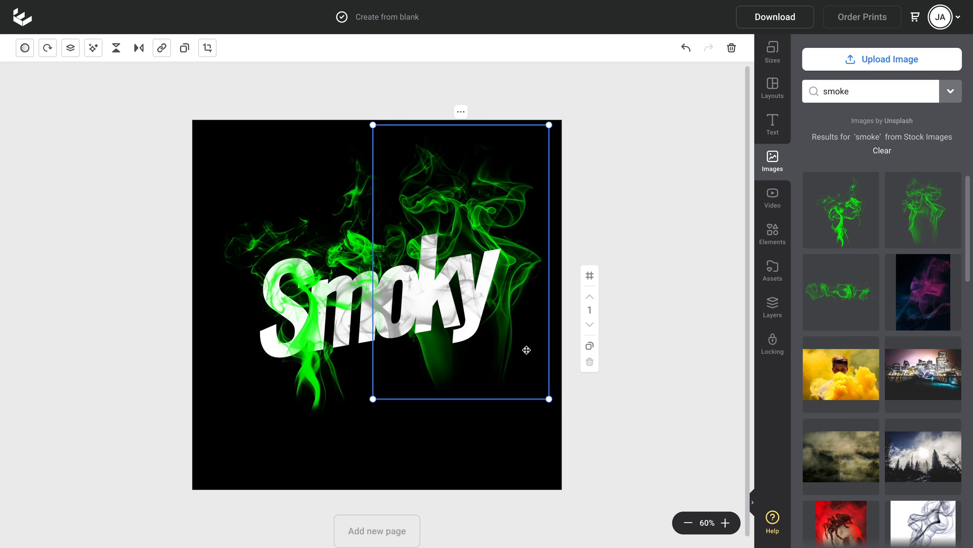
Turn both smoke images white by setting their brightness to -100 and enabling Invert
left_click(329, 192, "shift")
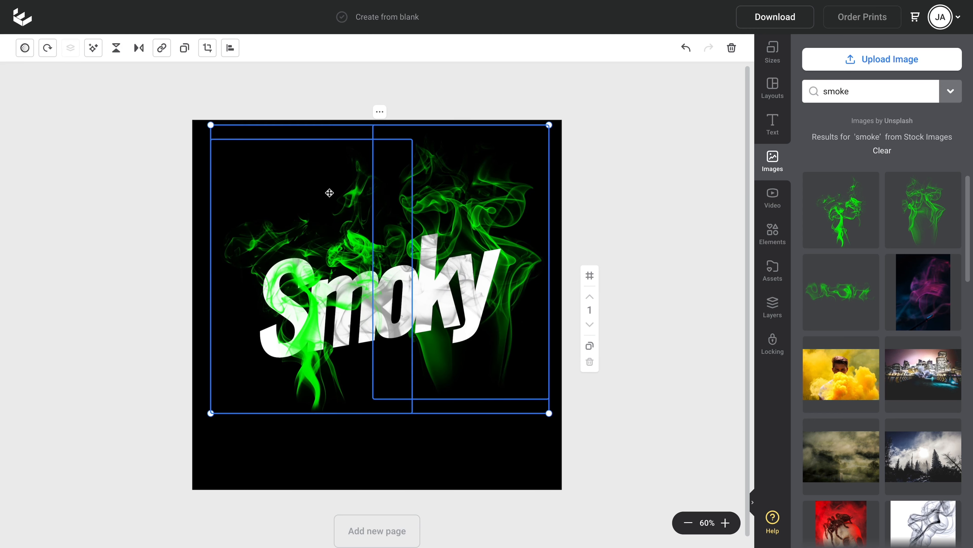
left_click(94, 48)
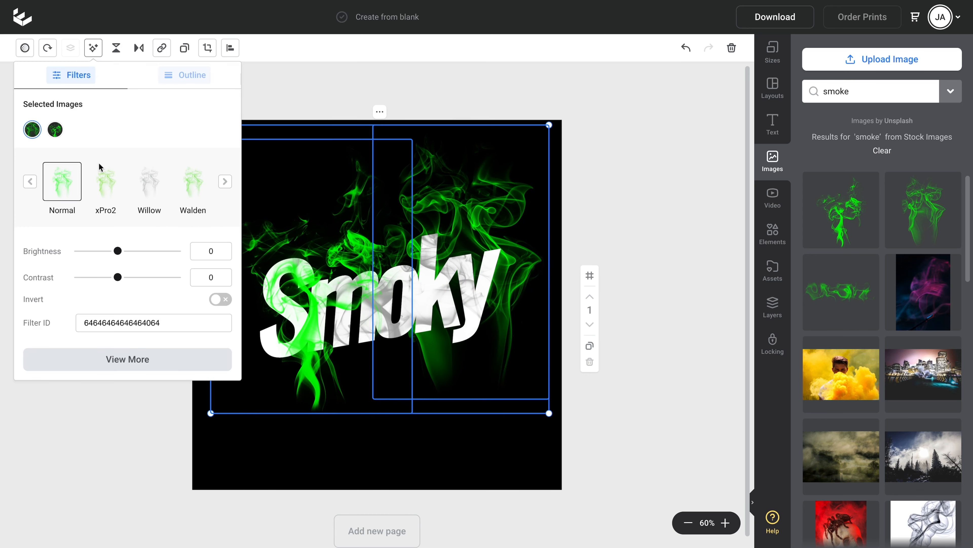
left_click_drag(117, 251, 78, 252)
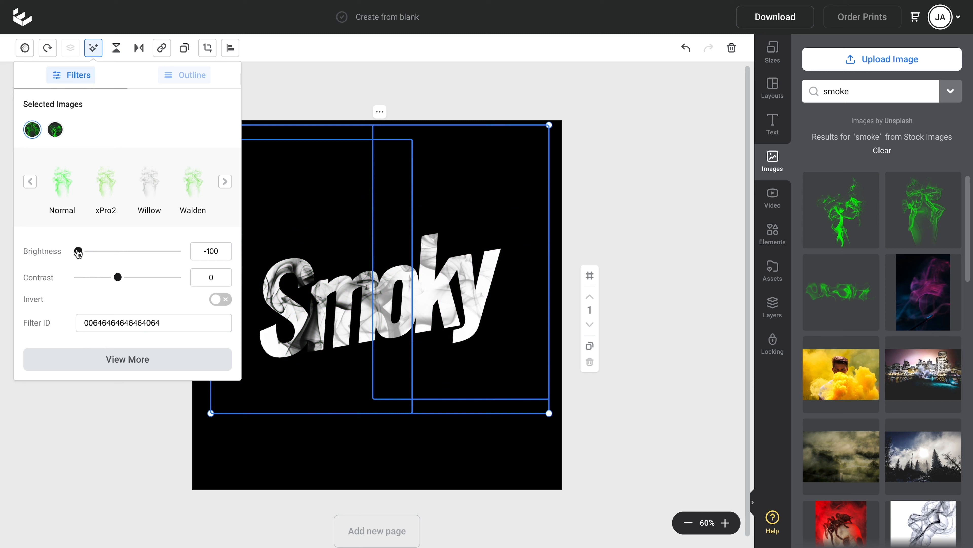
left_click(227, 305)
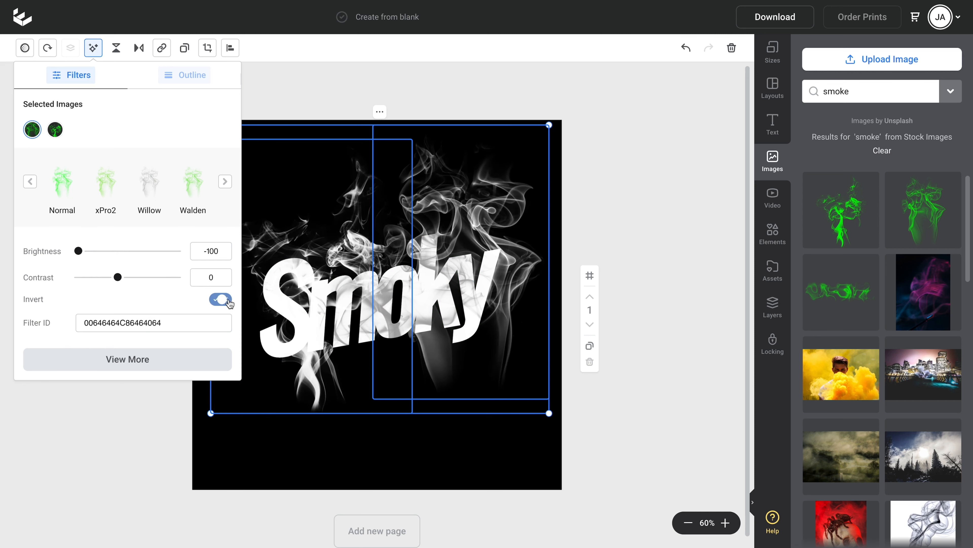
left_click(431, 433)
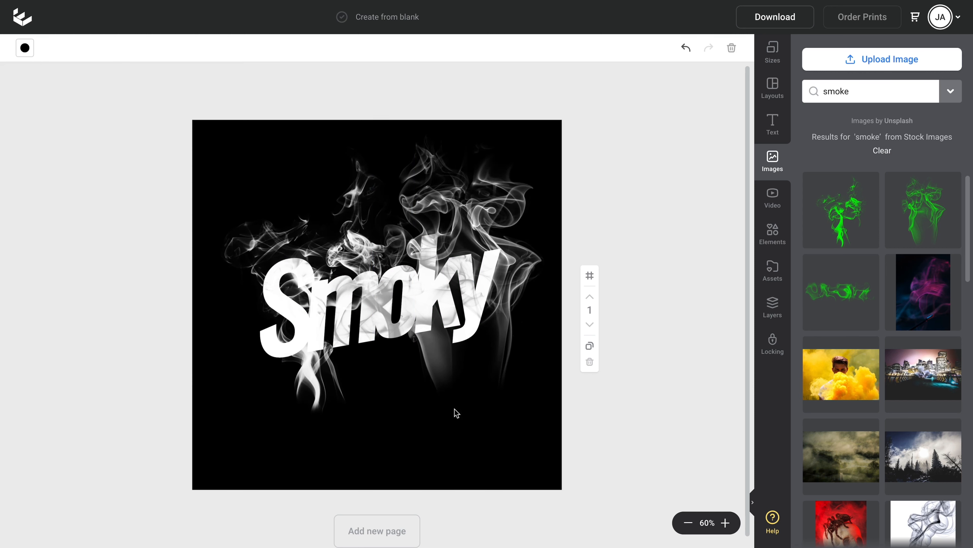
Search the stock images for "fade" and add the blurred green glow to the page
left_click(961, 94)
left_click(937, 122)
left_click(863, 91)
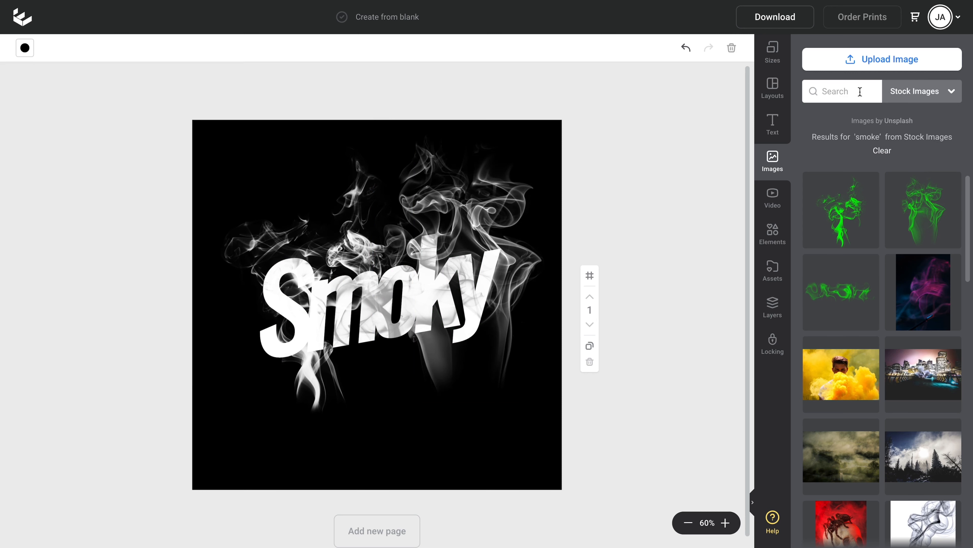
type("fade")
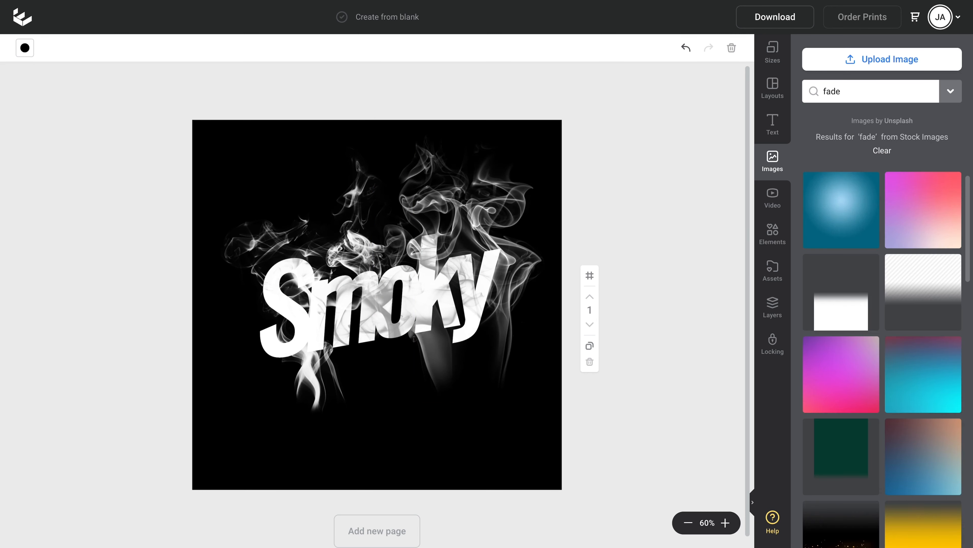
scroll(870, 222, "down", 2)
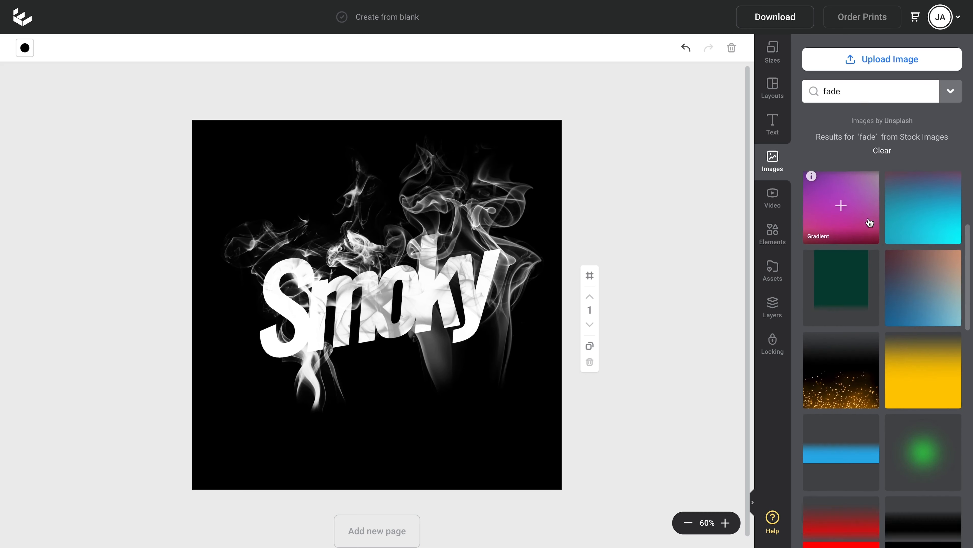
left_click(925, 429)
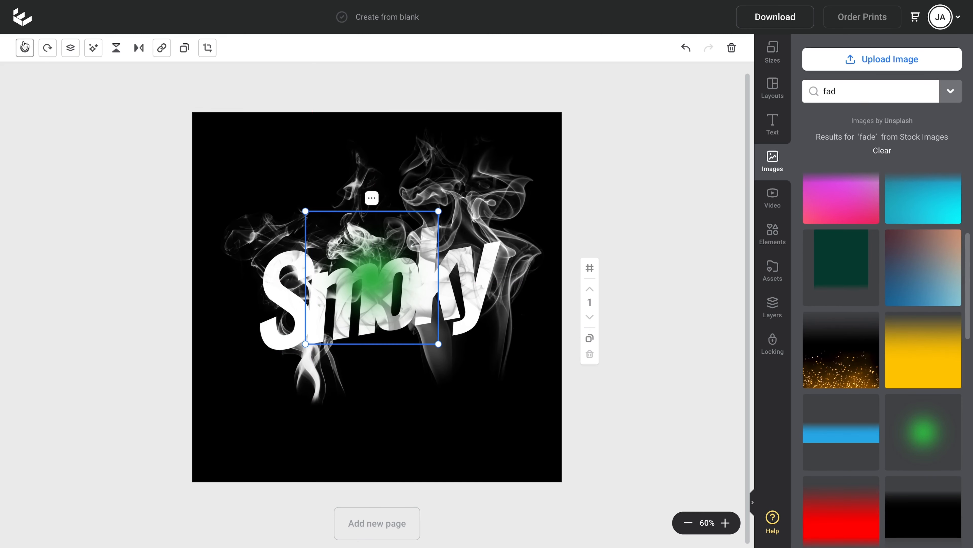
Turn the glow image white by setting its brightness to -100 and enabling Invert
left_click(93, 47)
left_click_drag(117, 191, 79, 192)
left_click(220, 240)
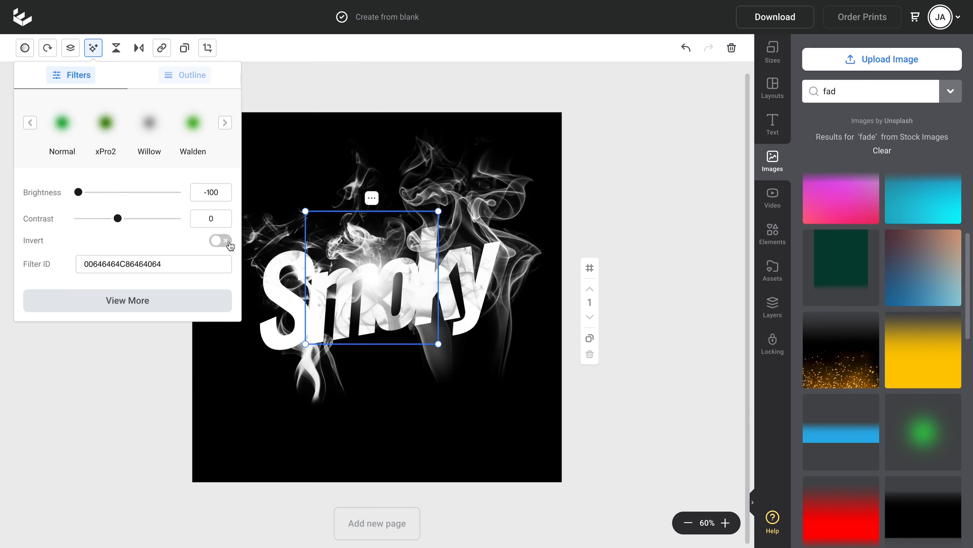
left_click(584, 165)
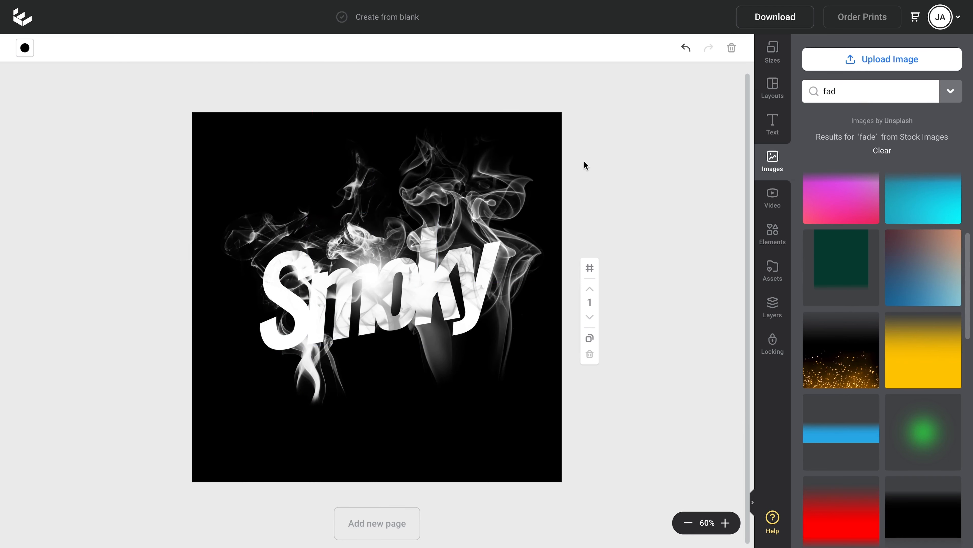
Duplicate the page and recolour both smoke images on the copy to pink, using the Normal filter with hue 203
left_click(589, 338)
left_click(316, 175)
left_click(93, 48)
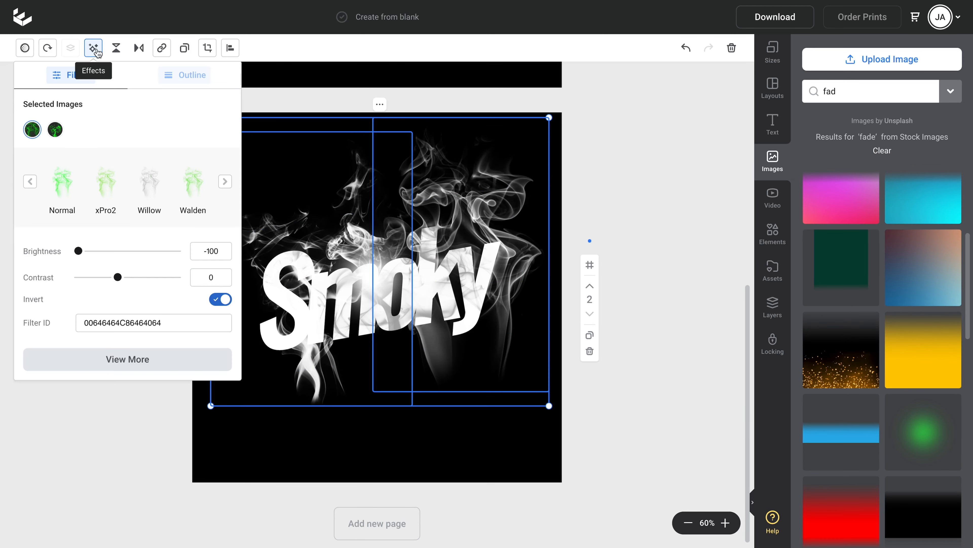
left_click(62, 182)
left_click(127, 357)
left_click_drag(78, 409, 123, 409)
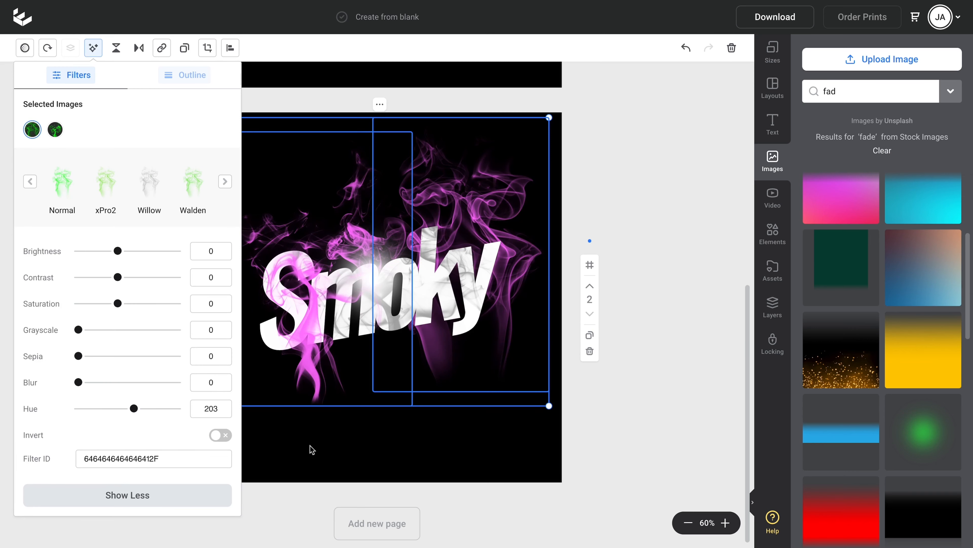
Set the duplicated page's background colour to a deep purple
left_click(308, 450)
left_click(24, 48)
scroll(172, 209, "down", 5)
left_click(147, 199)
left_click_drag(172, 208, 172, 193)
left_click(651, 223)
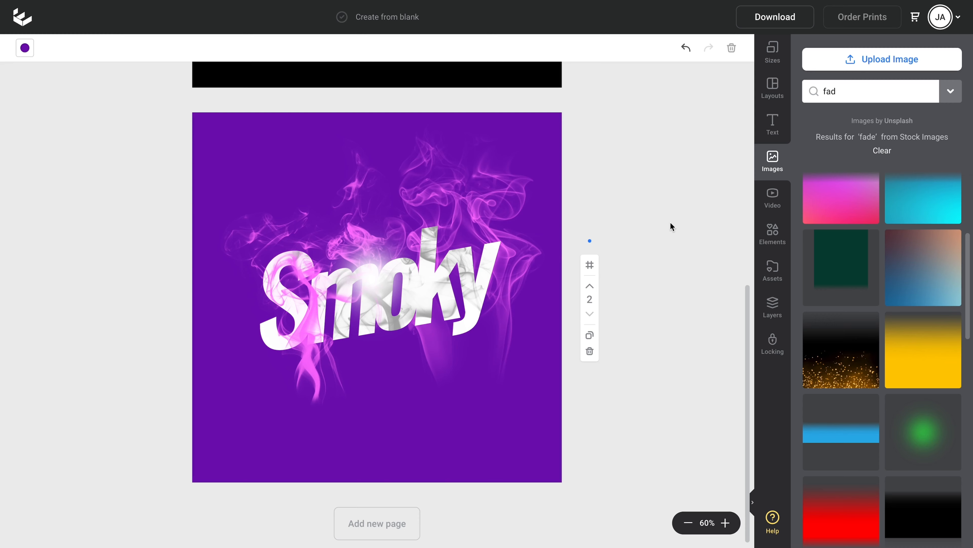
scroll(671, 223, "up", 8)
scroll(670, 222, "up", 1)
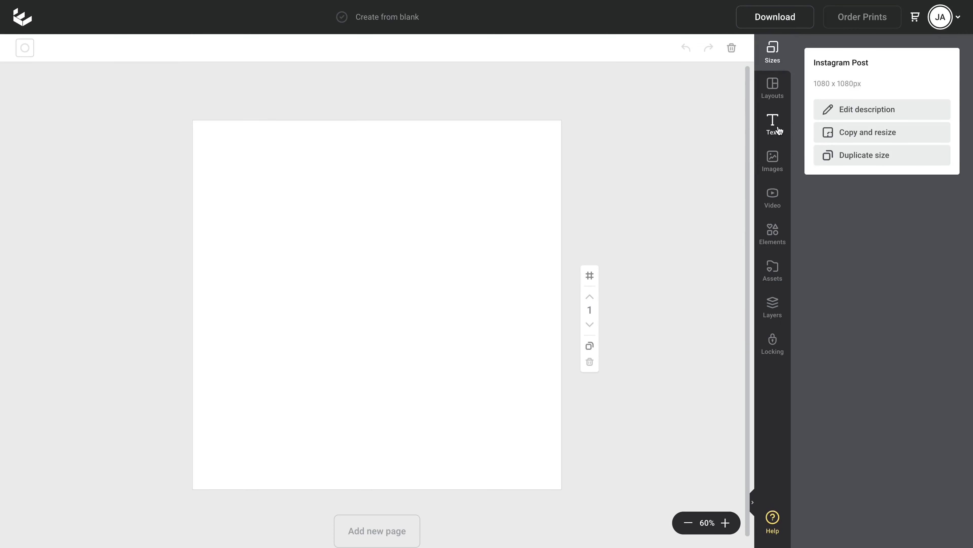
Add the text "Vintage" to the blank page and enlarge it to font size 218.61 across most of the page width
left_click(772, 123)
left_click(881, 55)
double_click(377, 305)
type("Vintage")
left_click_drag(412, 305, 541, 232)
left_click_drag(341, 311, 234, 378)
left_click(245, 379)
left_click(466, 294)
left_click_drag(539, 348, 515, 342)
left_click(464, 201)
left_click(385, 291)
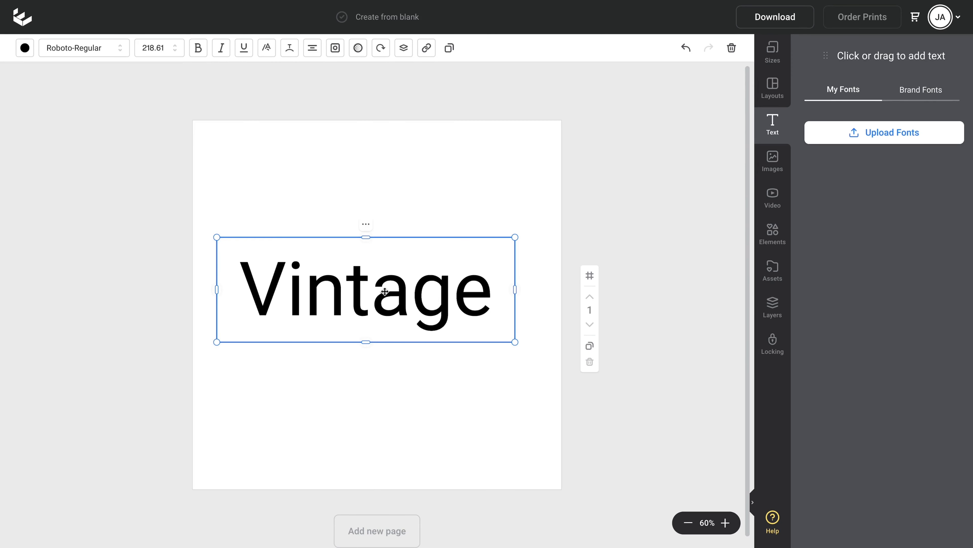
Change the Vintage text's font to Vervelle Script and move the text to the horizontal centre of the page
left_click(68, 47)
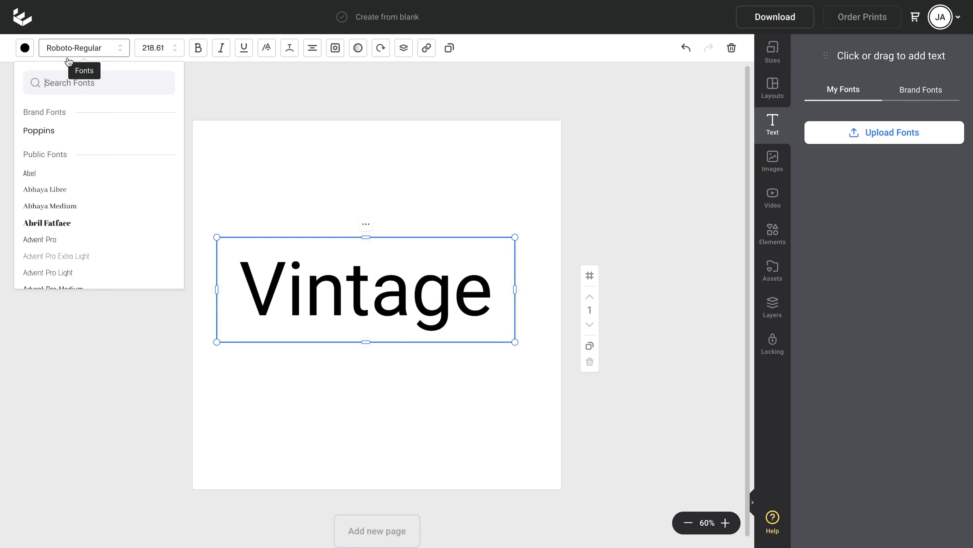
left_click(68, 83)
type("Ver")
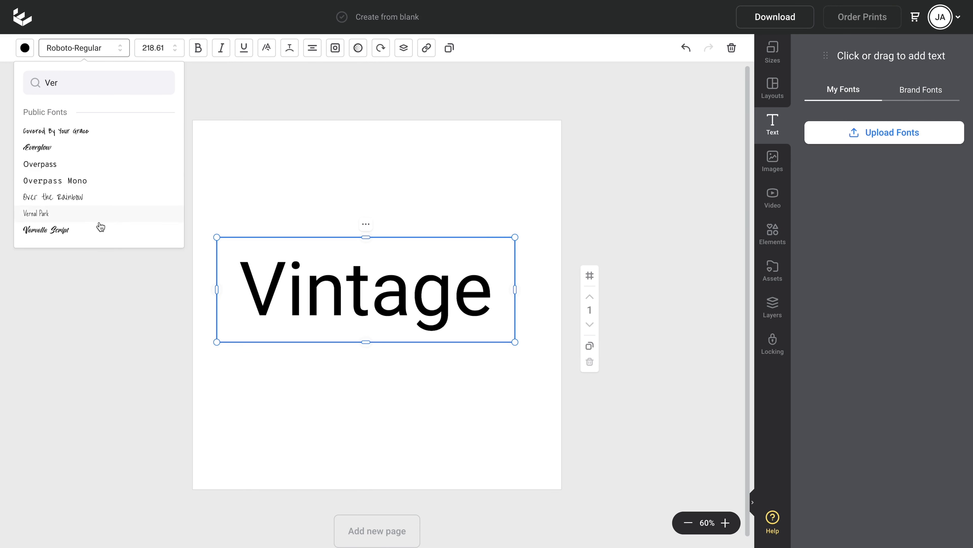
left_click(103, 231)
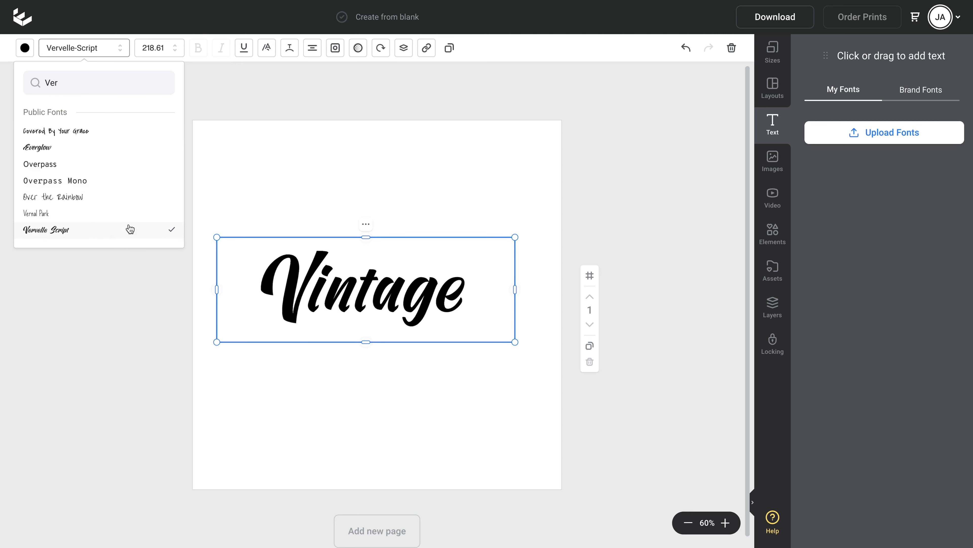
left_click(331, 182)
left_click_drag(443, 291, 442, 293)
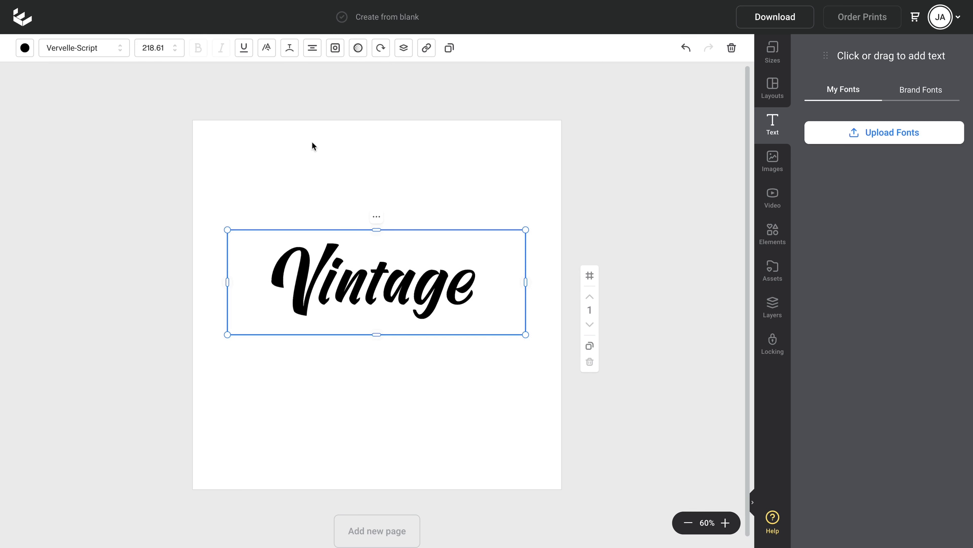
Set the background colour of the Vintage page to the medium purple 6559AA
left_click(311, 146)
left_click(25, 47)
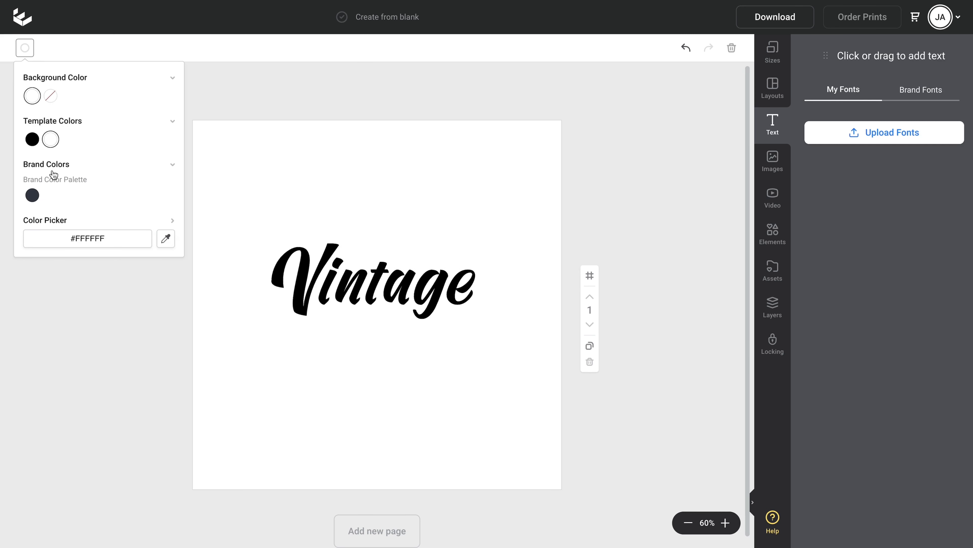
left_click(58, 220)
left_click(171, 213)
mouse_move(170, 213)
left_mouse_down()
mouse_move(169, 226)
mouse_move(170, 203)
left_mouse_up()
left_click_drag(86, 190, 96, 204)
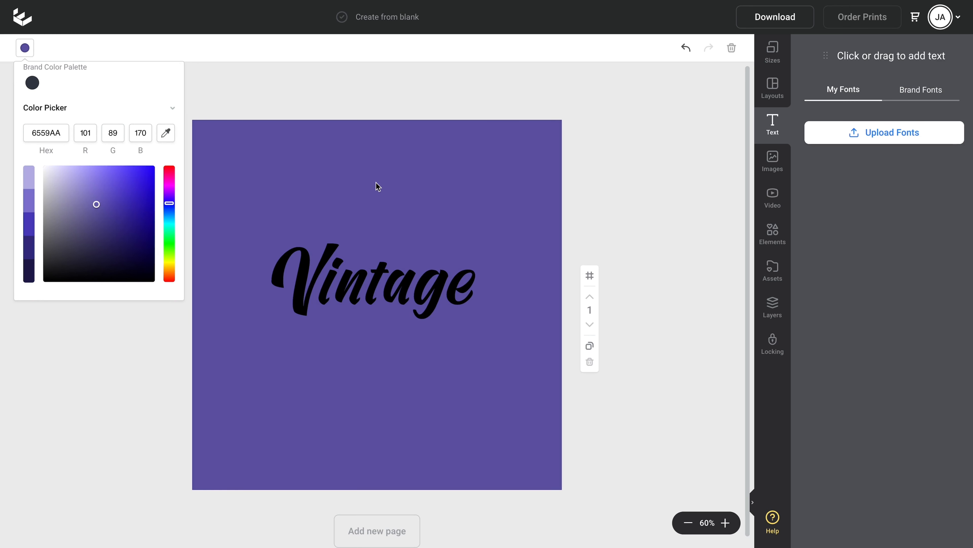
left_click(378, 187)
Change the colour of the Vintage text to white (FFFFFF)
left_click(369, 273)
left_click(25, 48)
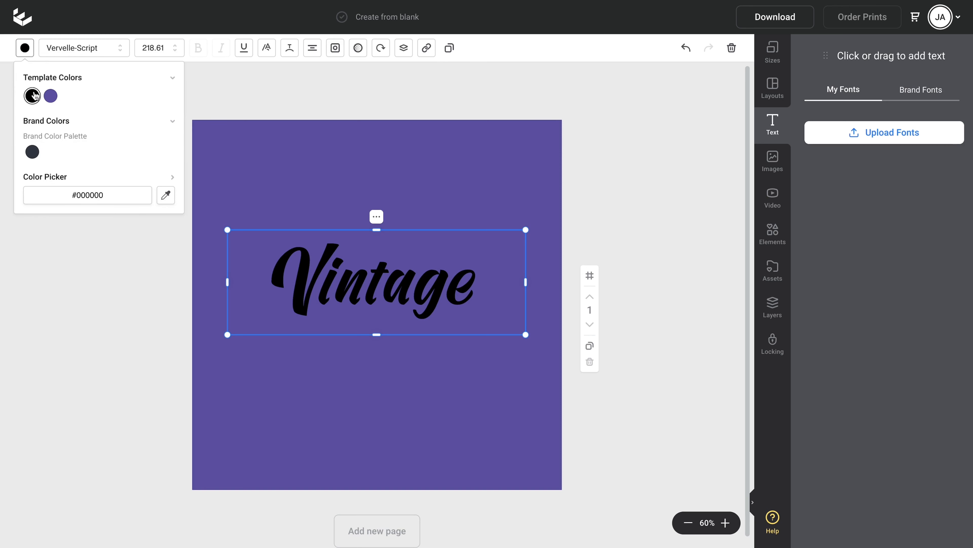
left_click(48, 177)
left_click(44, 167)
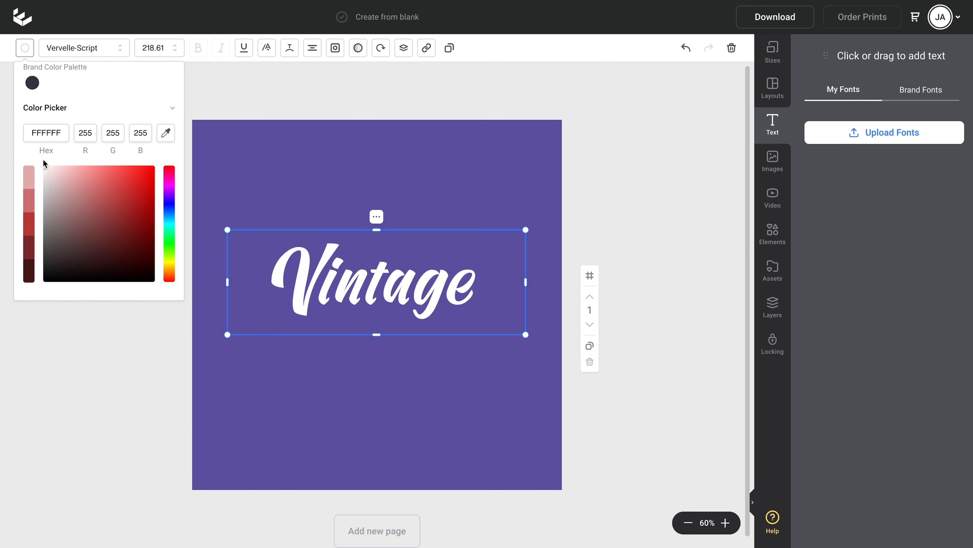
left_click(311, 187)
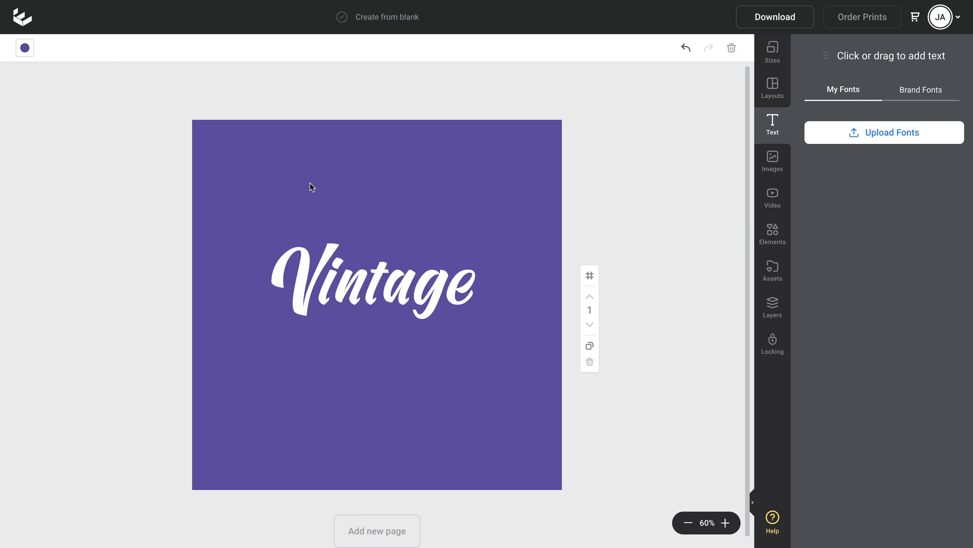
Apply a Hard shadow to the Vintage text and colour the shadow light purple, BAB3E6
left_click(388, 292)
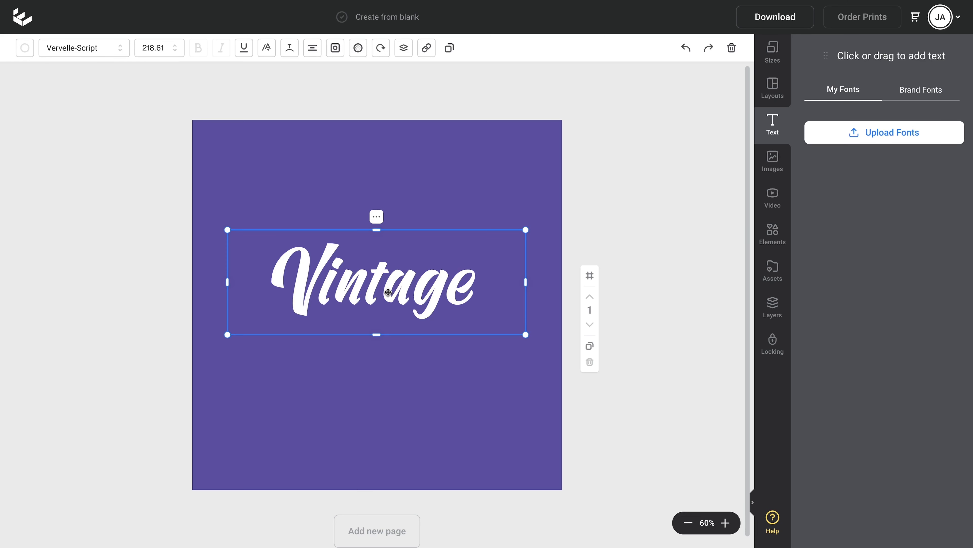
left_click(267, 49)
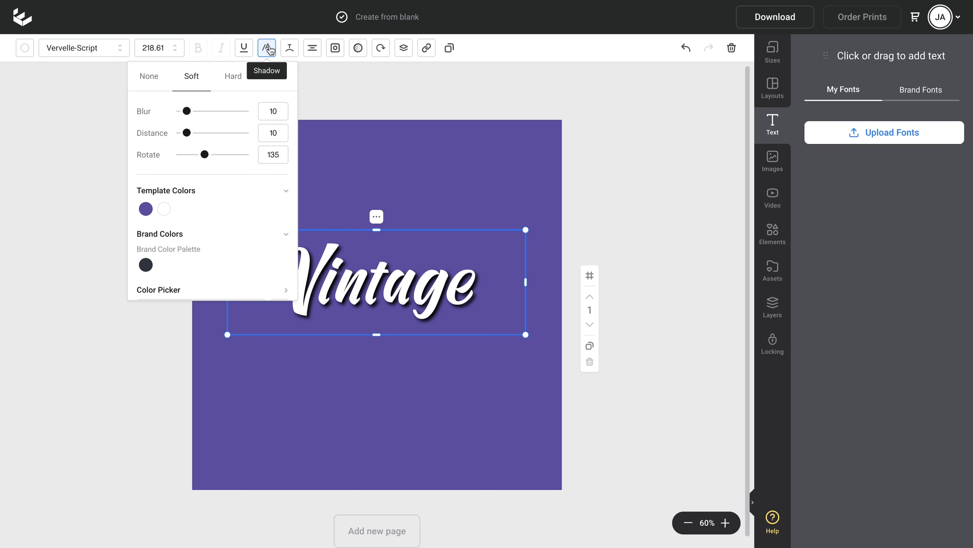
left_click(235, 77)
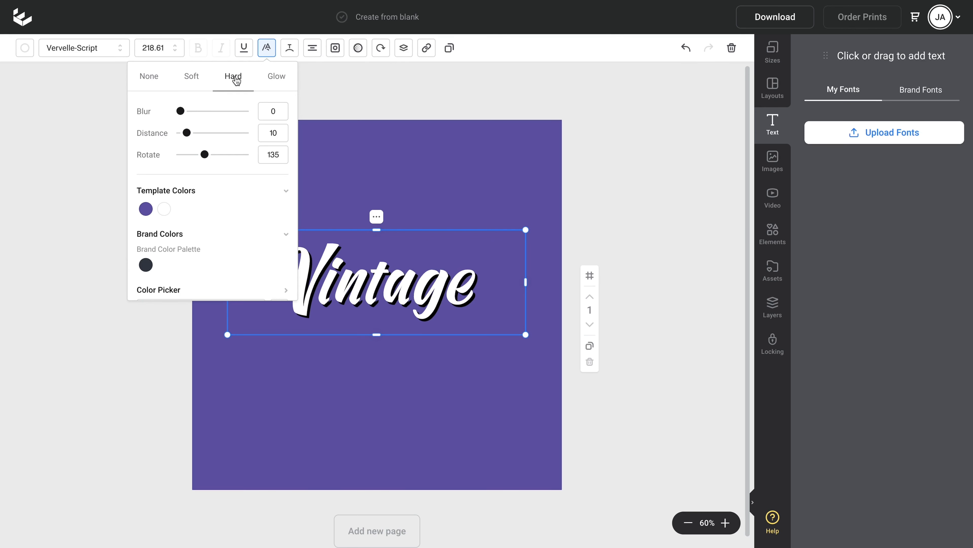
left_click(147, 212)
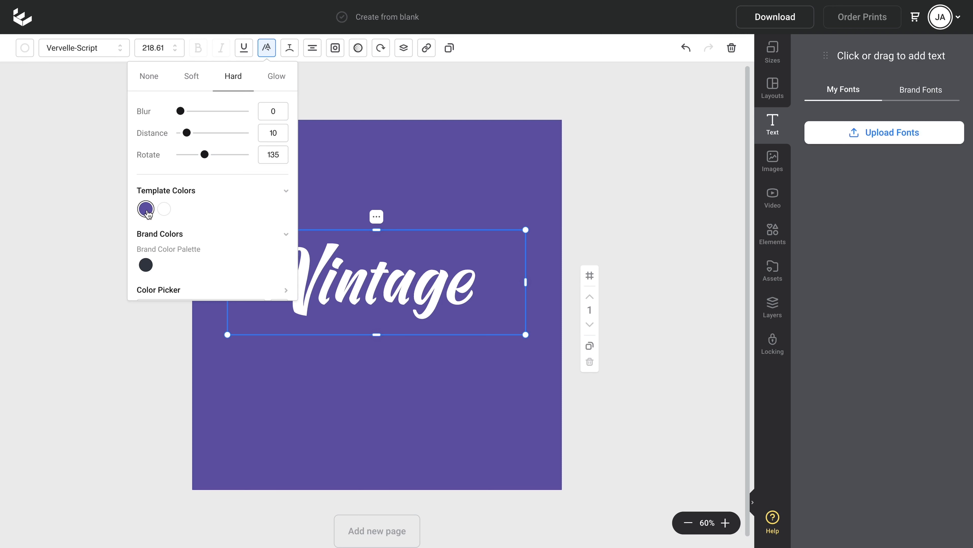
scroll(148, 214, "down", 1)
left_click(174, 265)
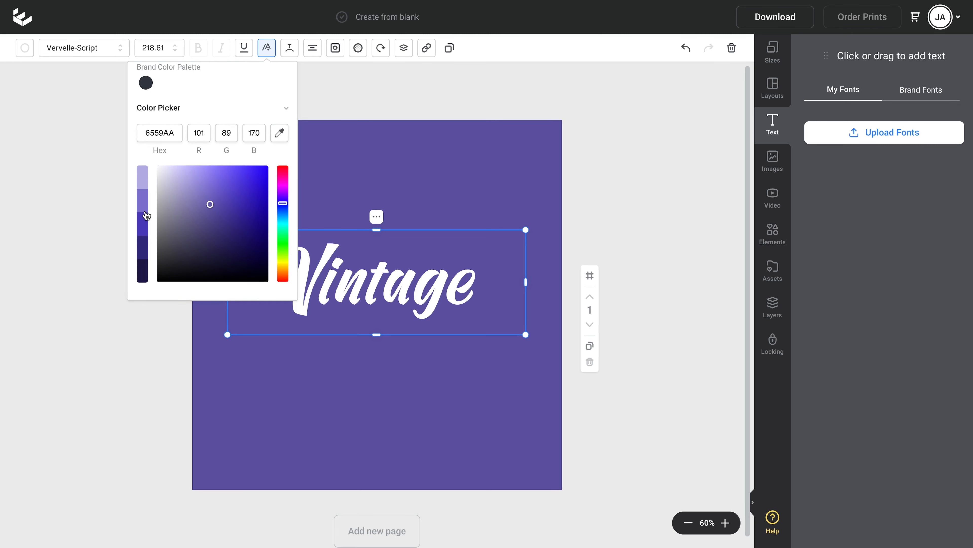
left_click(145, 181)
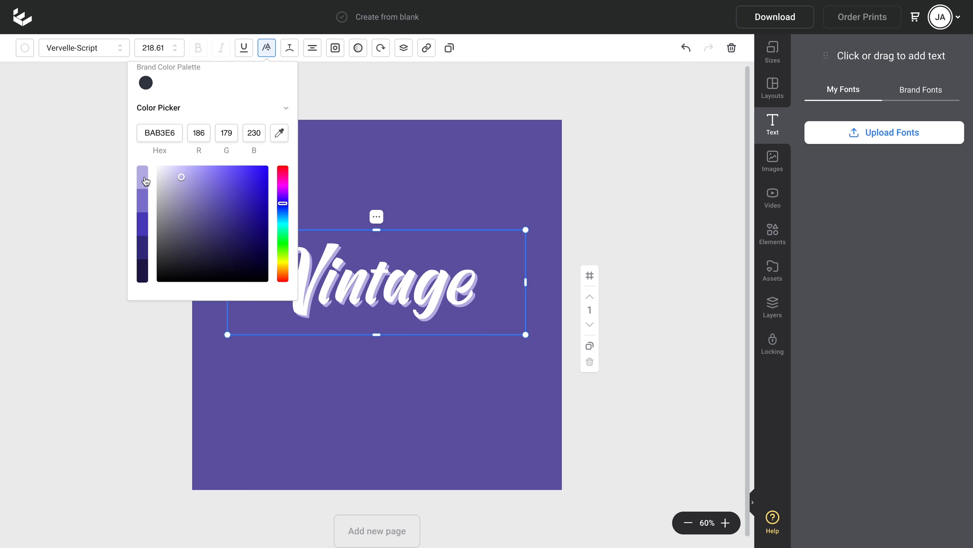